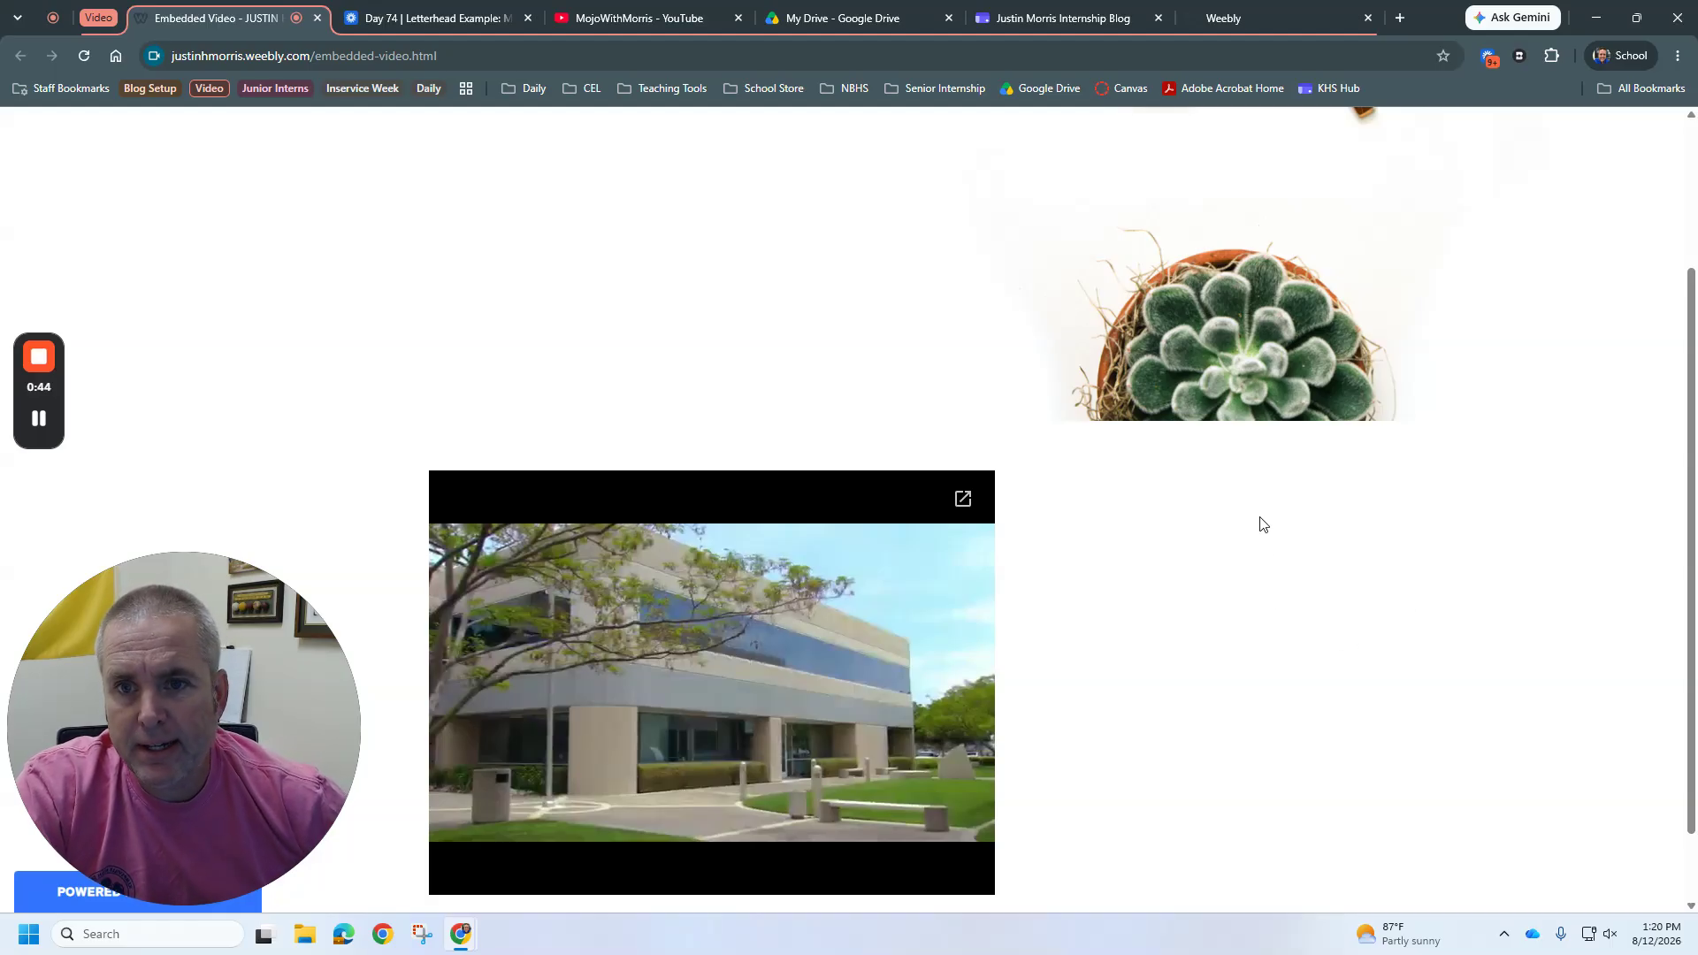
Play the embedded video on the Weebly page for a few seconds to check it, and pause it.
scroll(1300, 629, up, 2)
scroll(1300, 629, down, 3)
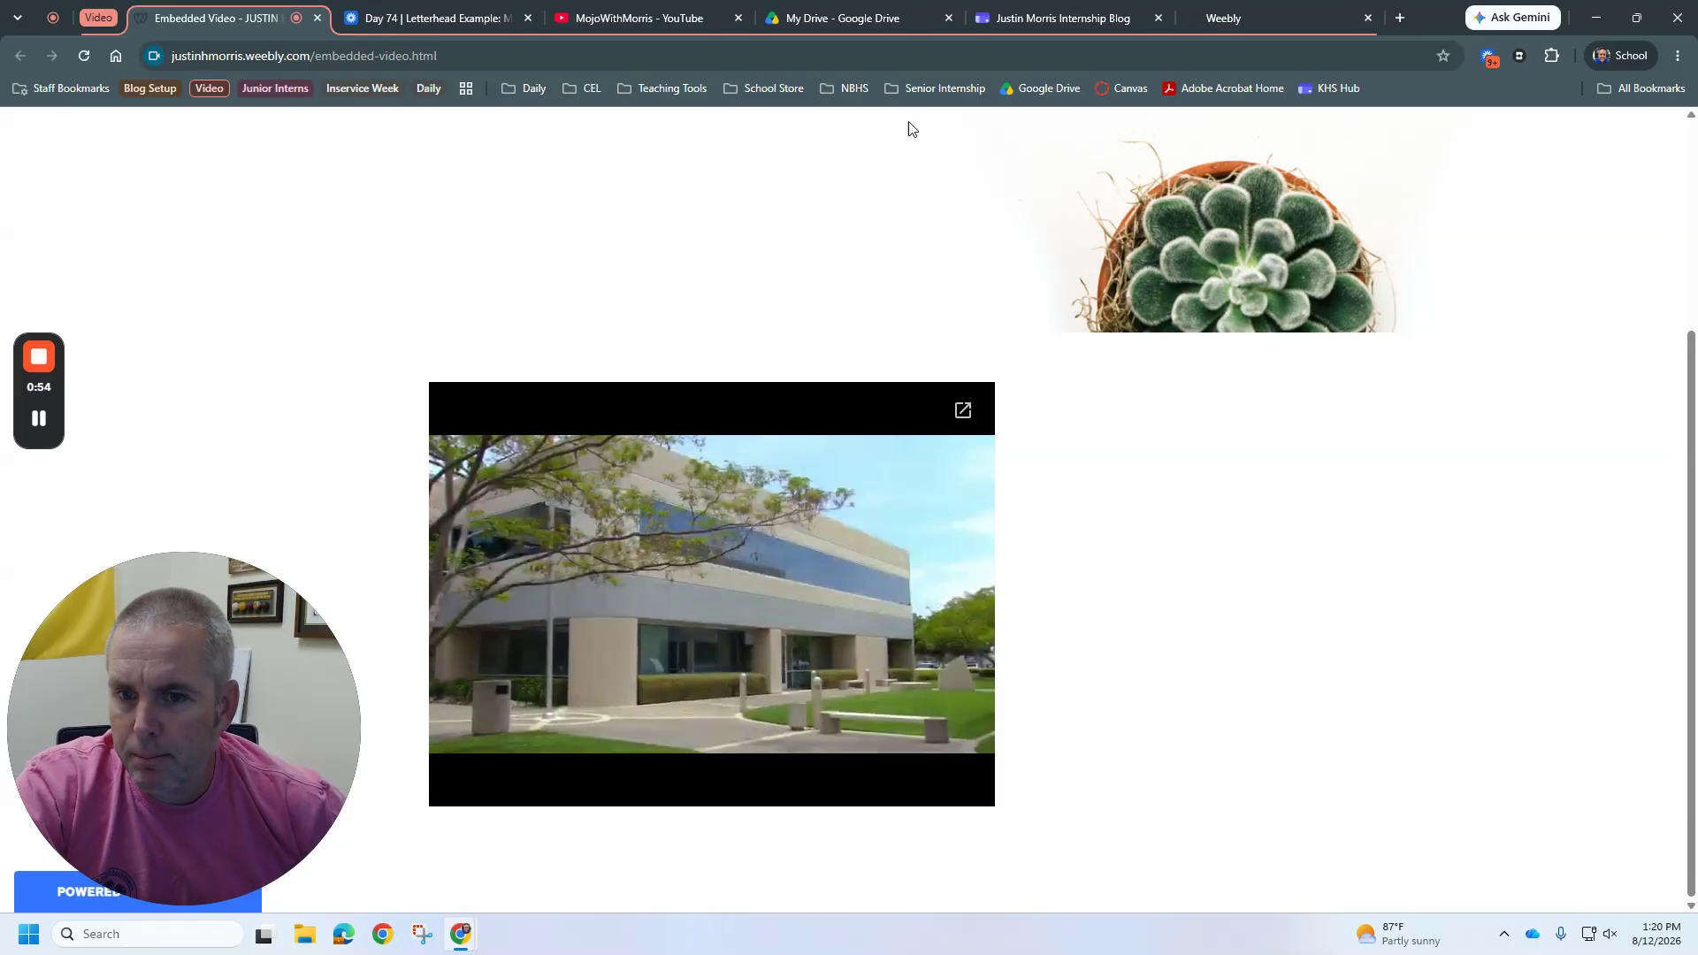
mouse_move(732, 399)
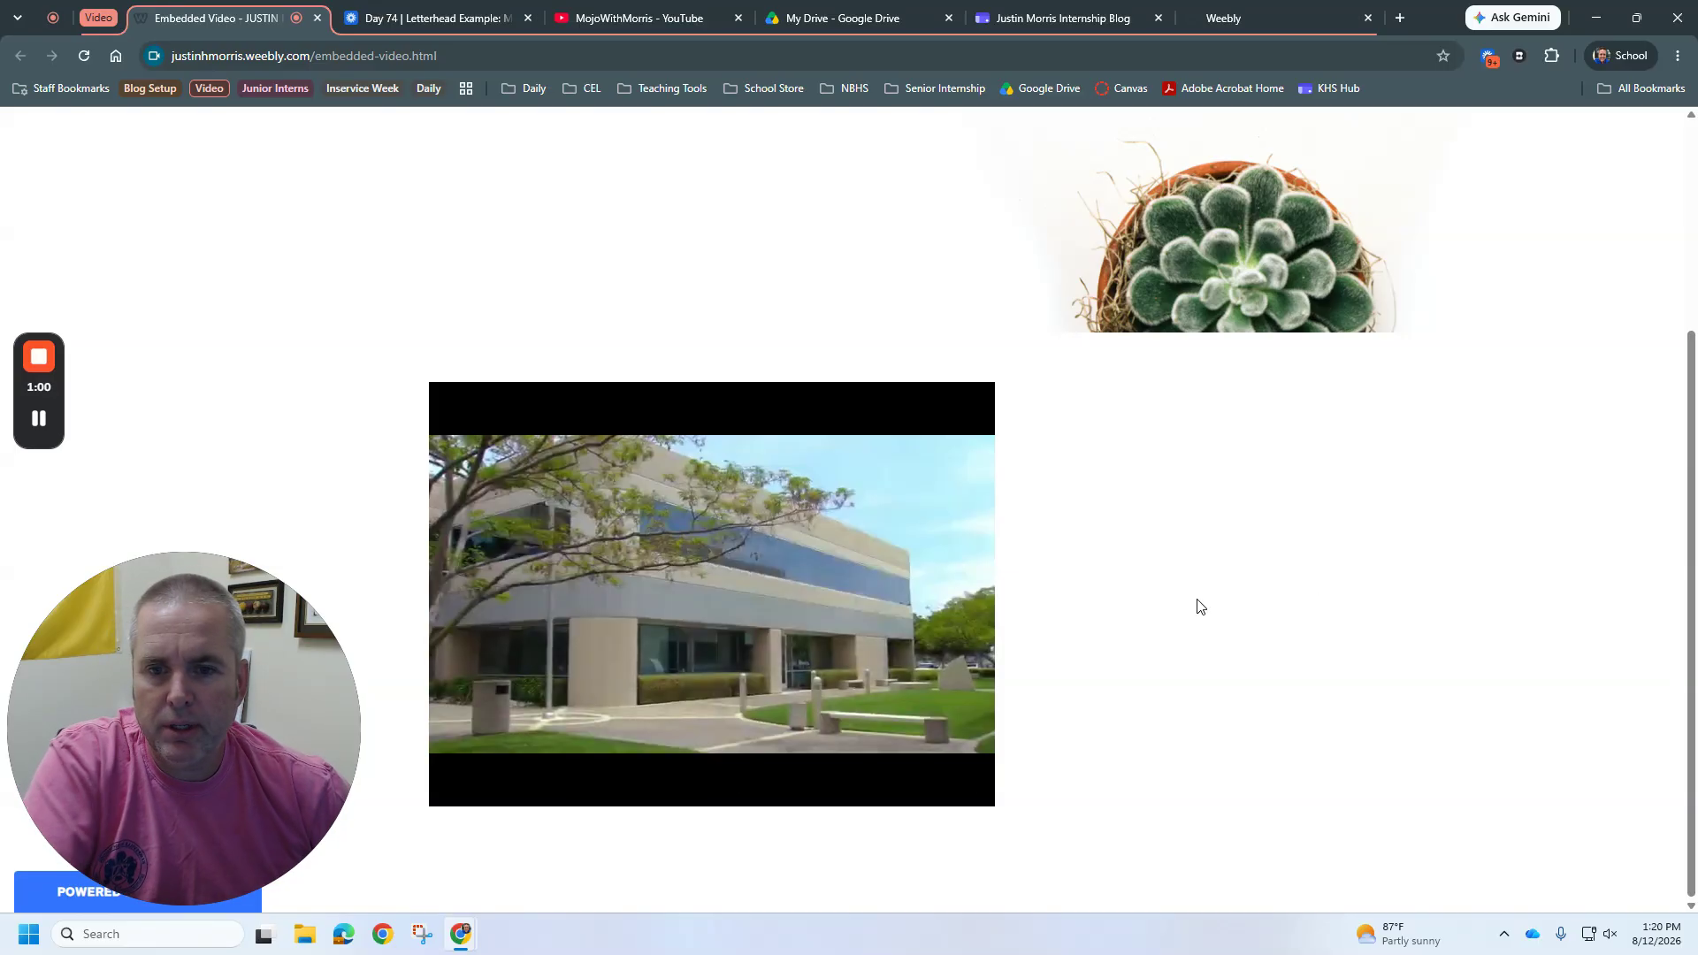
mouse_move(708, 565)
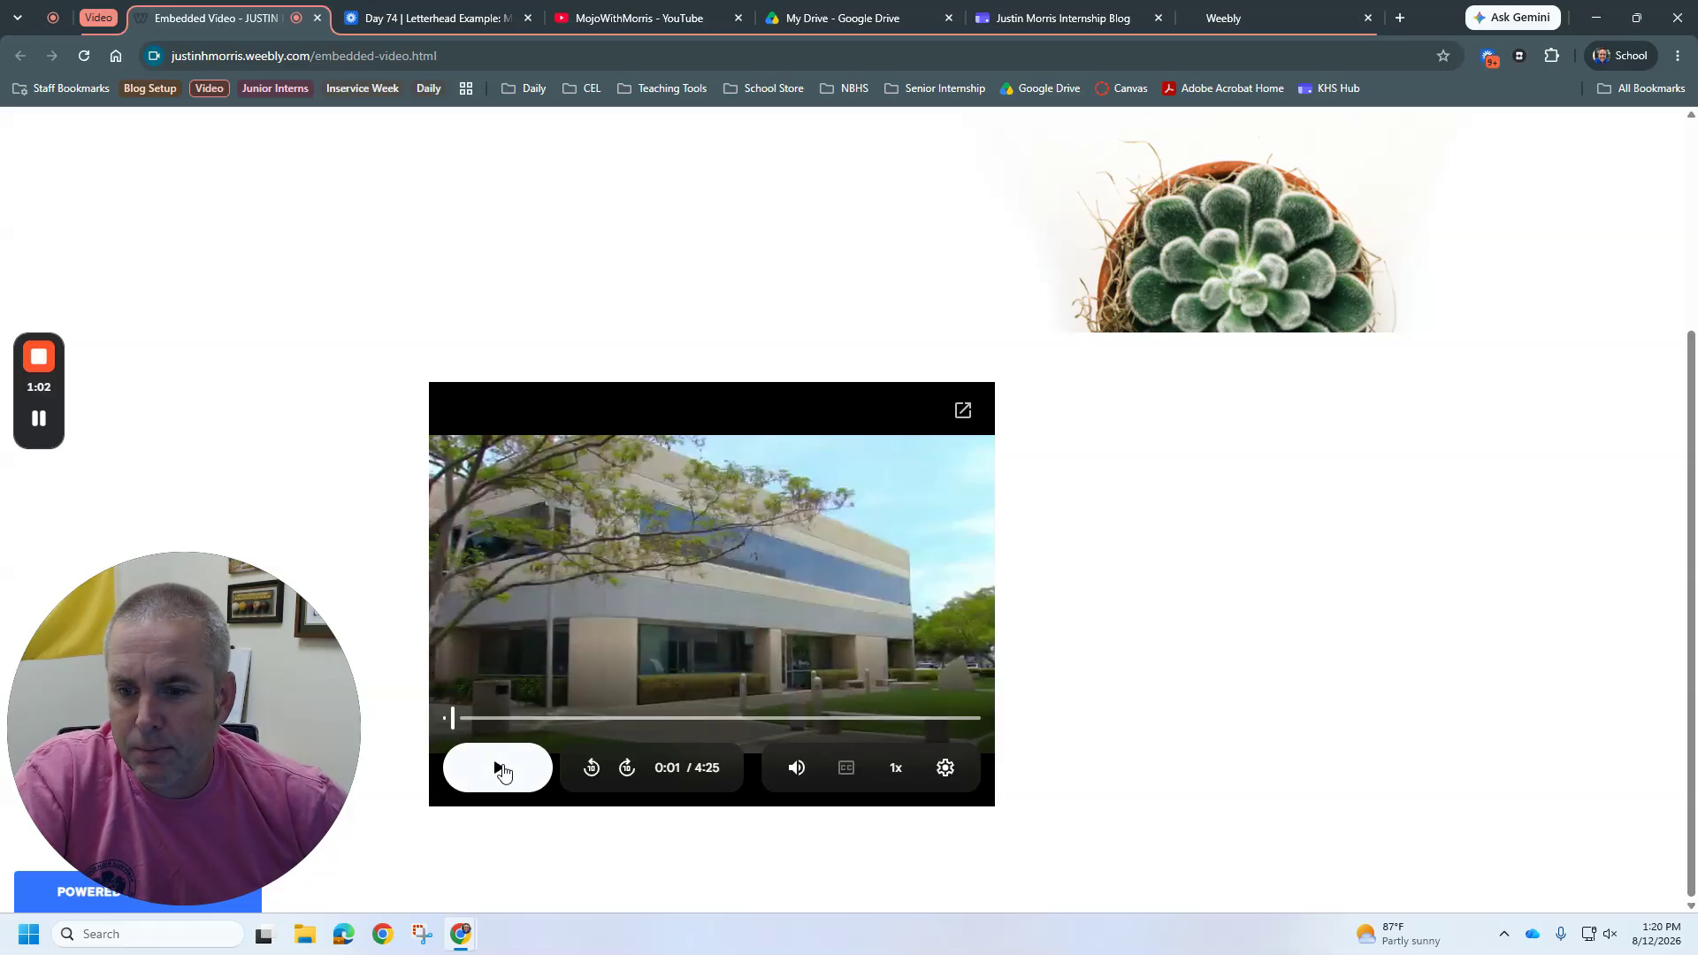
click(500, 775)
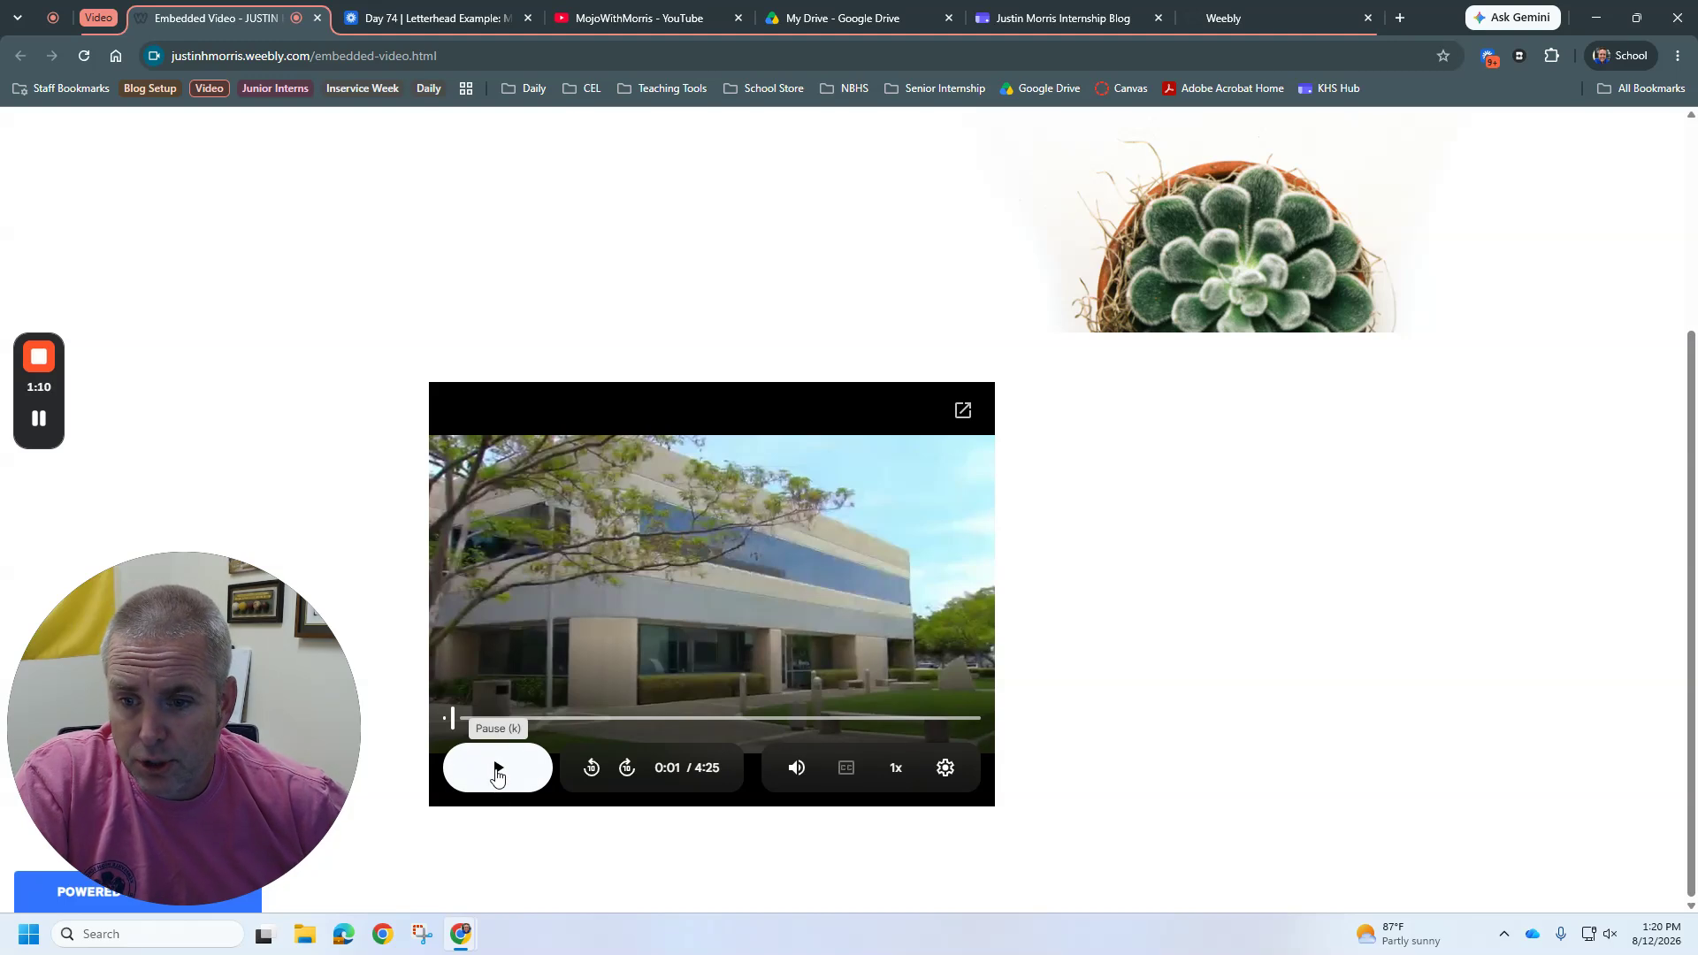
click(496, 773)
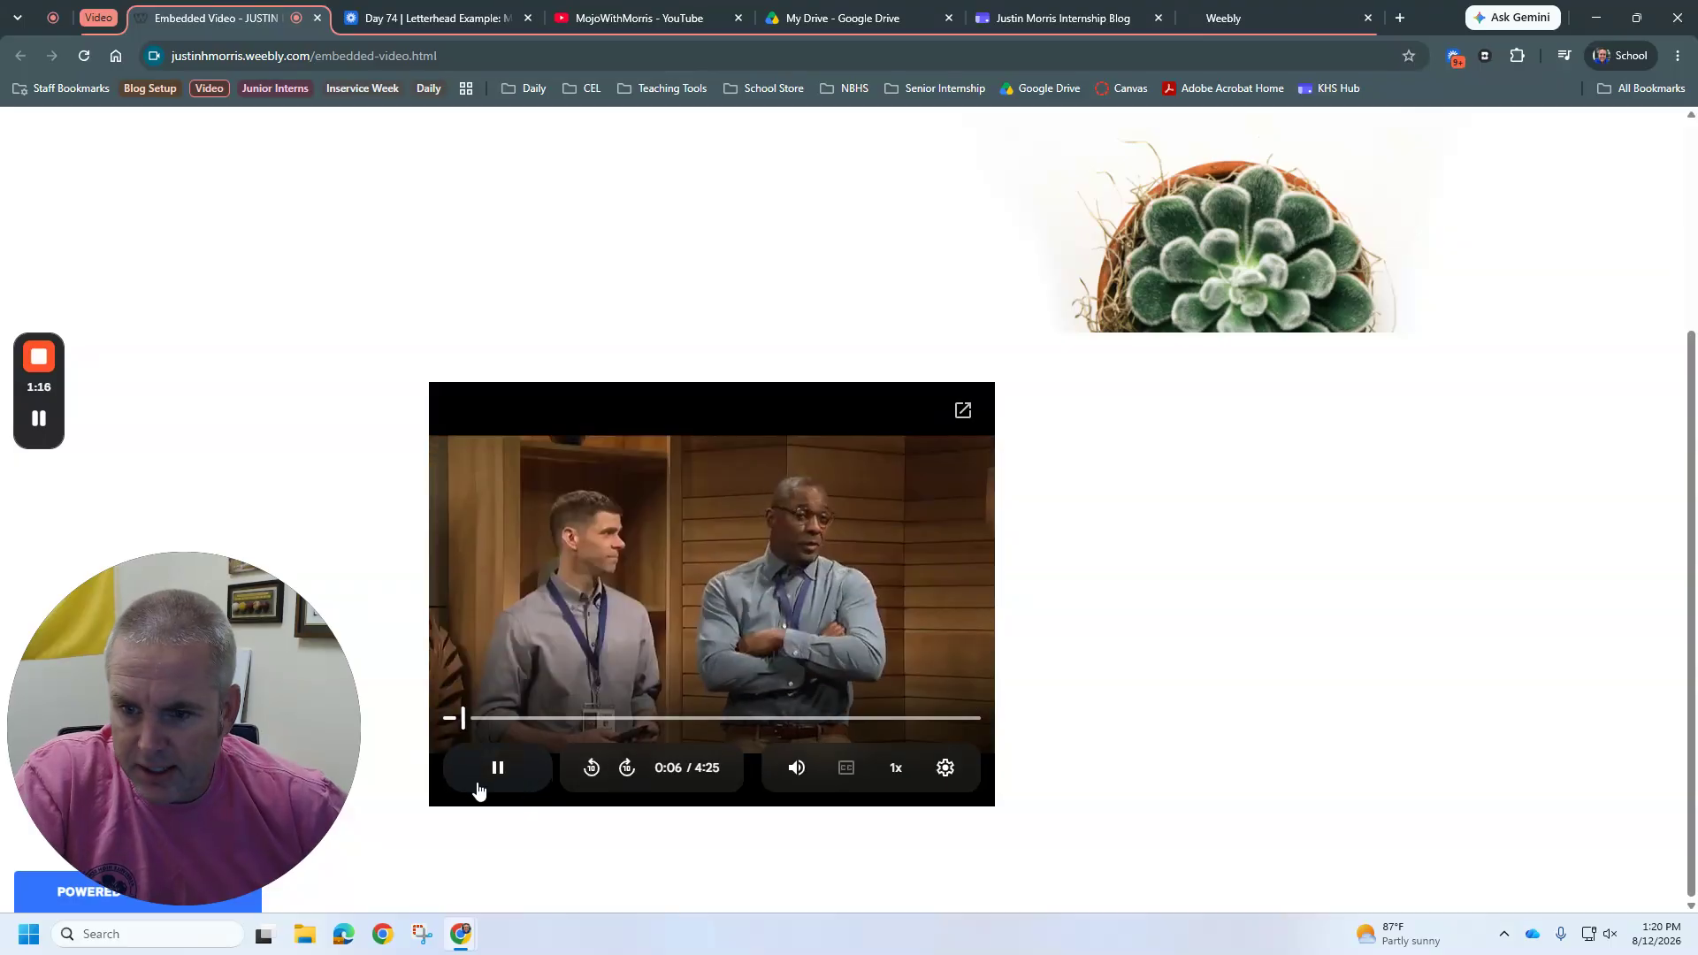
click(496, 771)
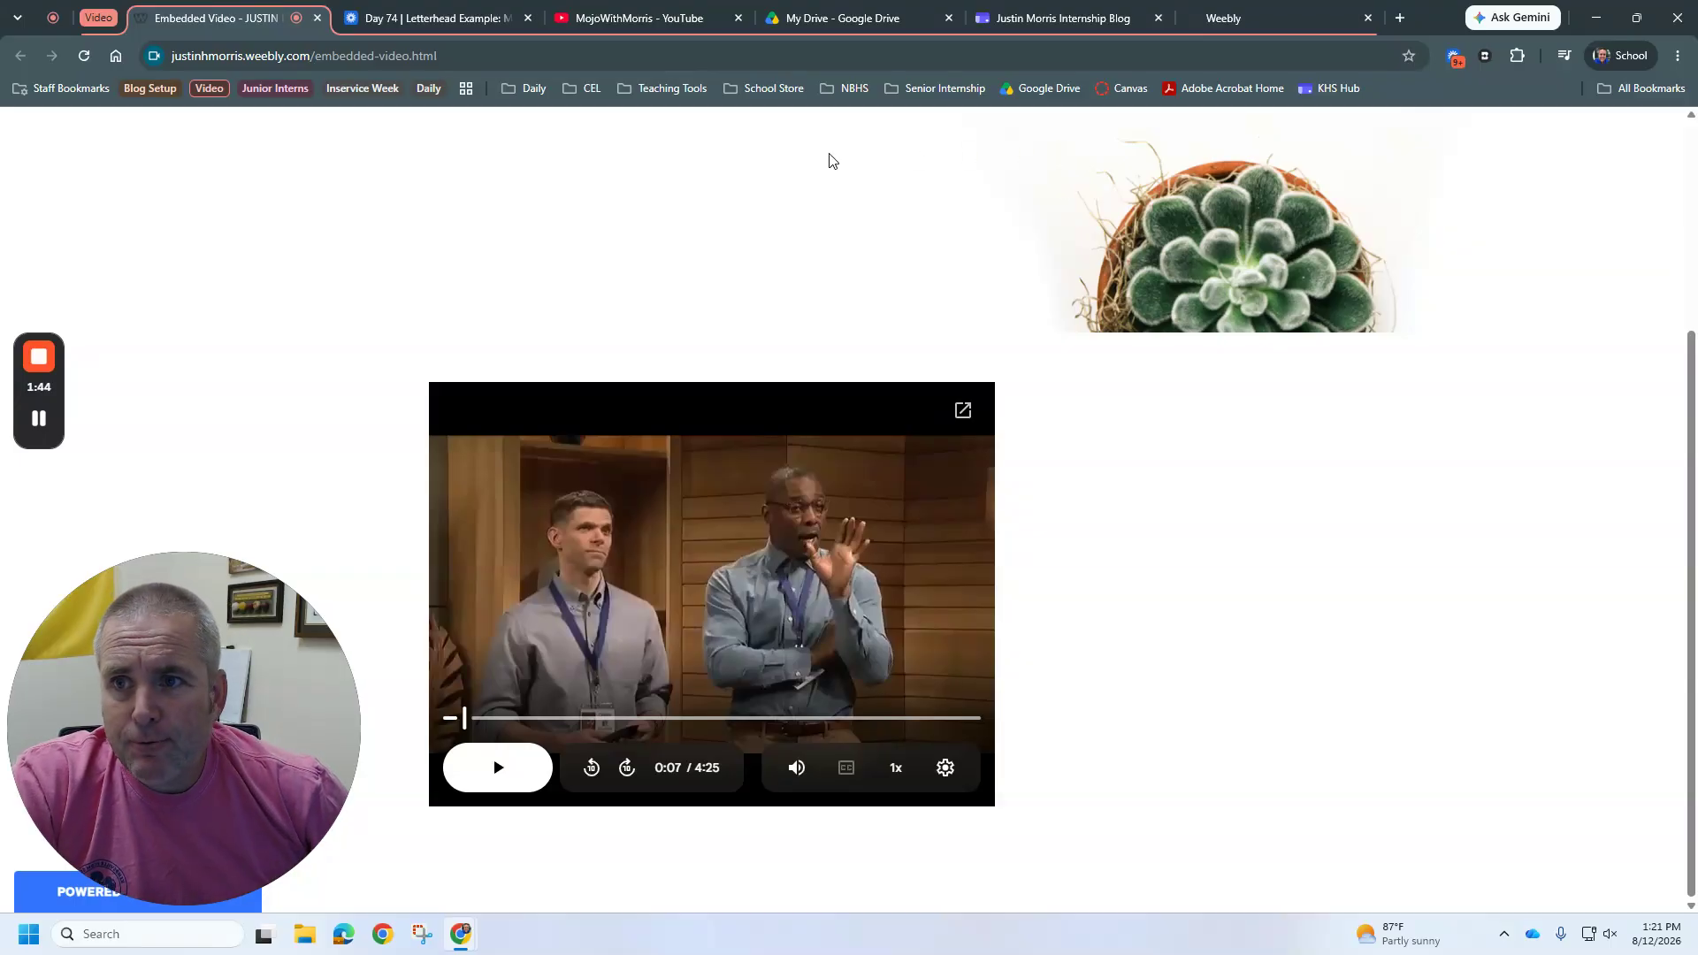
Switch to Loom and copy the responsive-size embed code of the Day 74 letterhead example video.
click(431, 20)
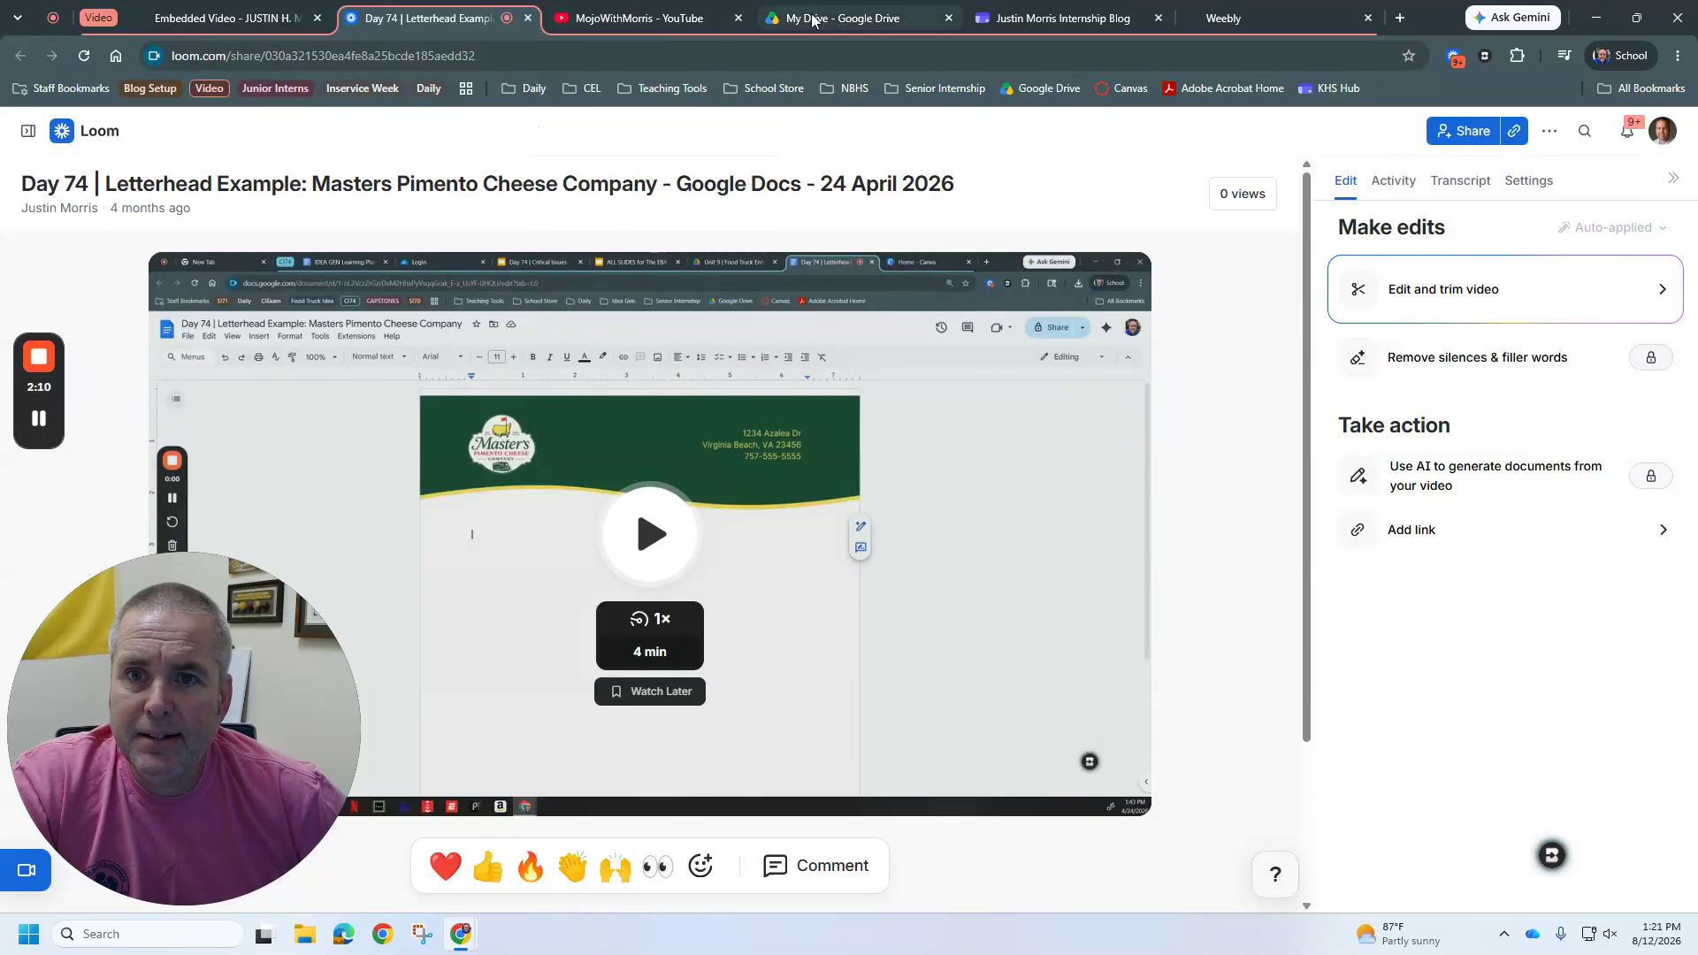
mouse_move(816, 24)
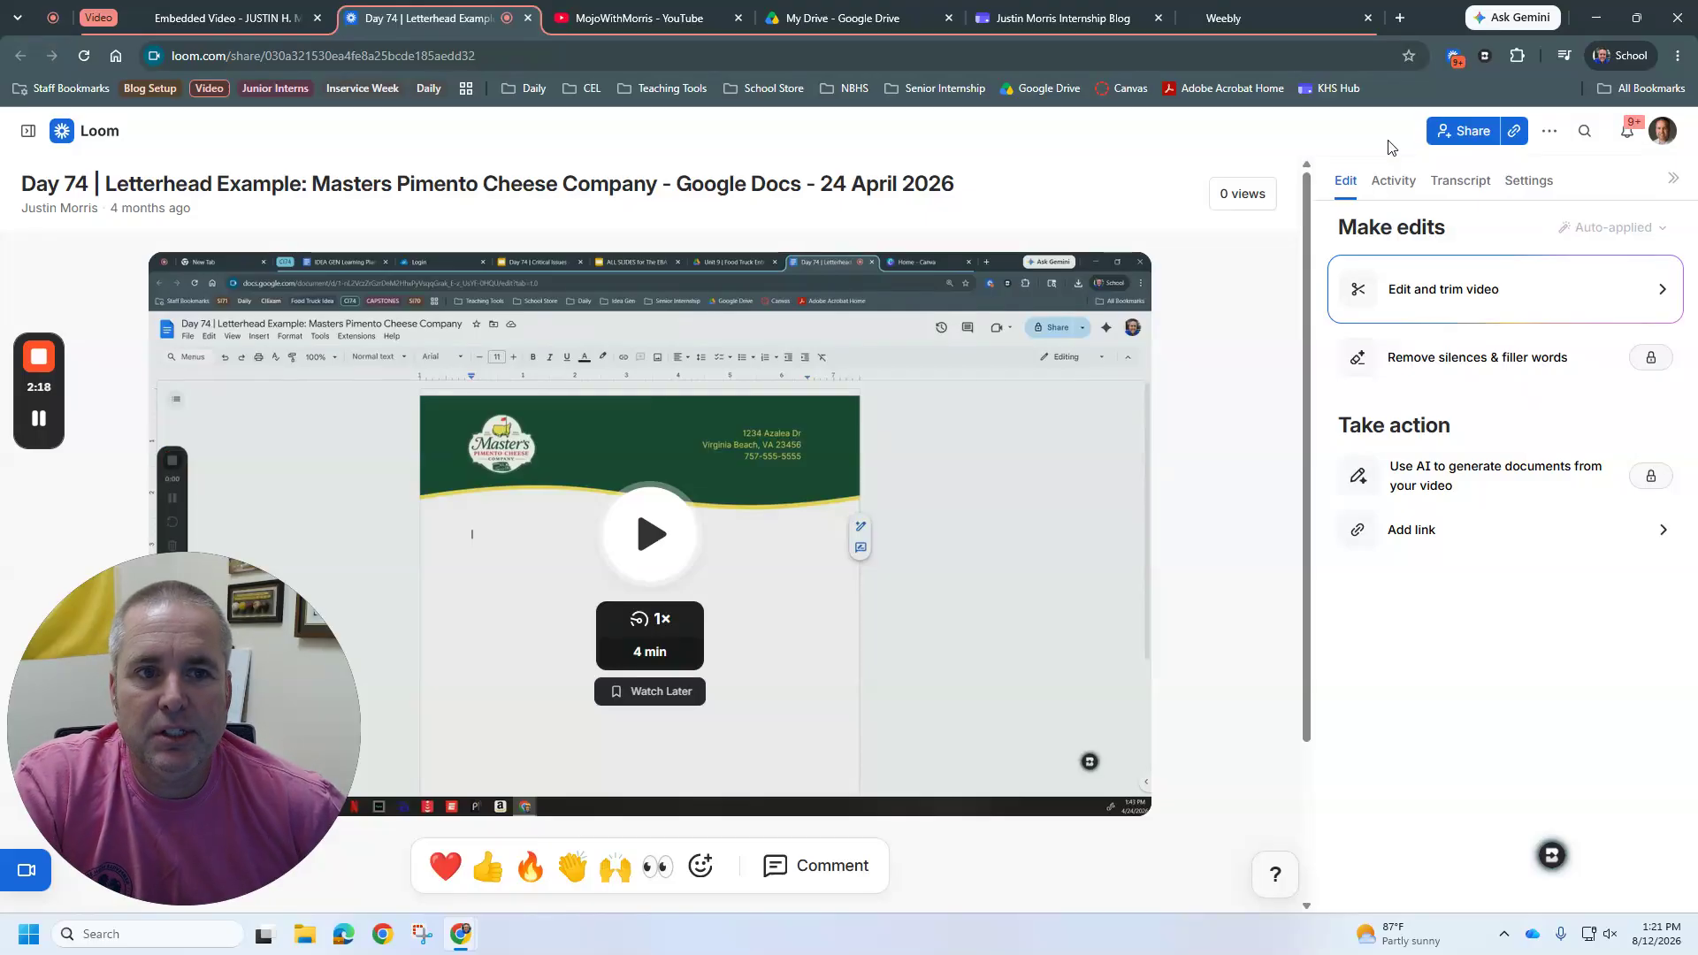
click(1466, 133)
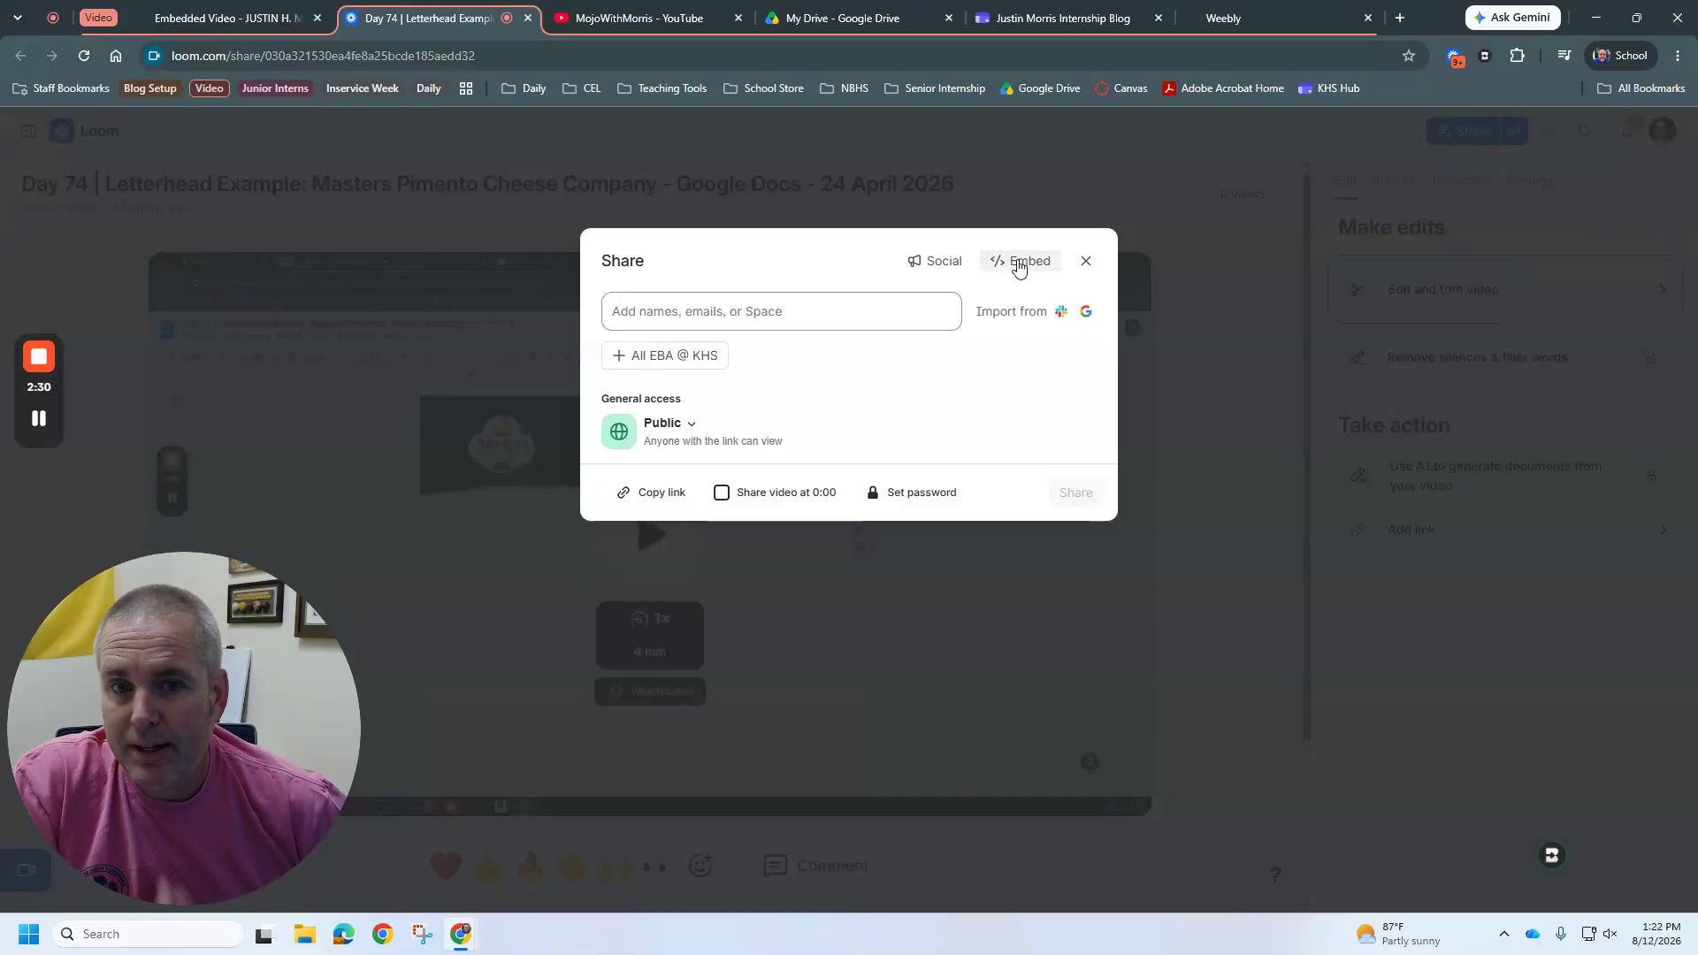
click(1019, 266)
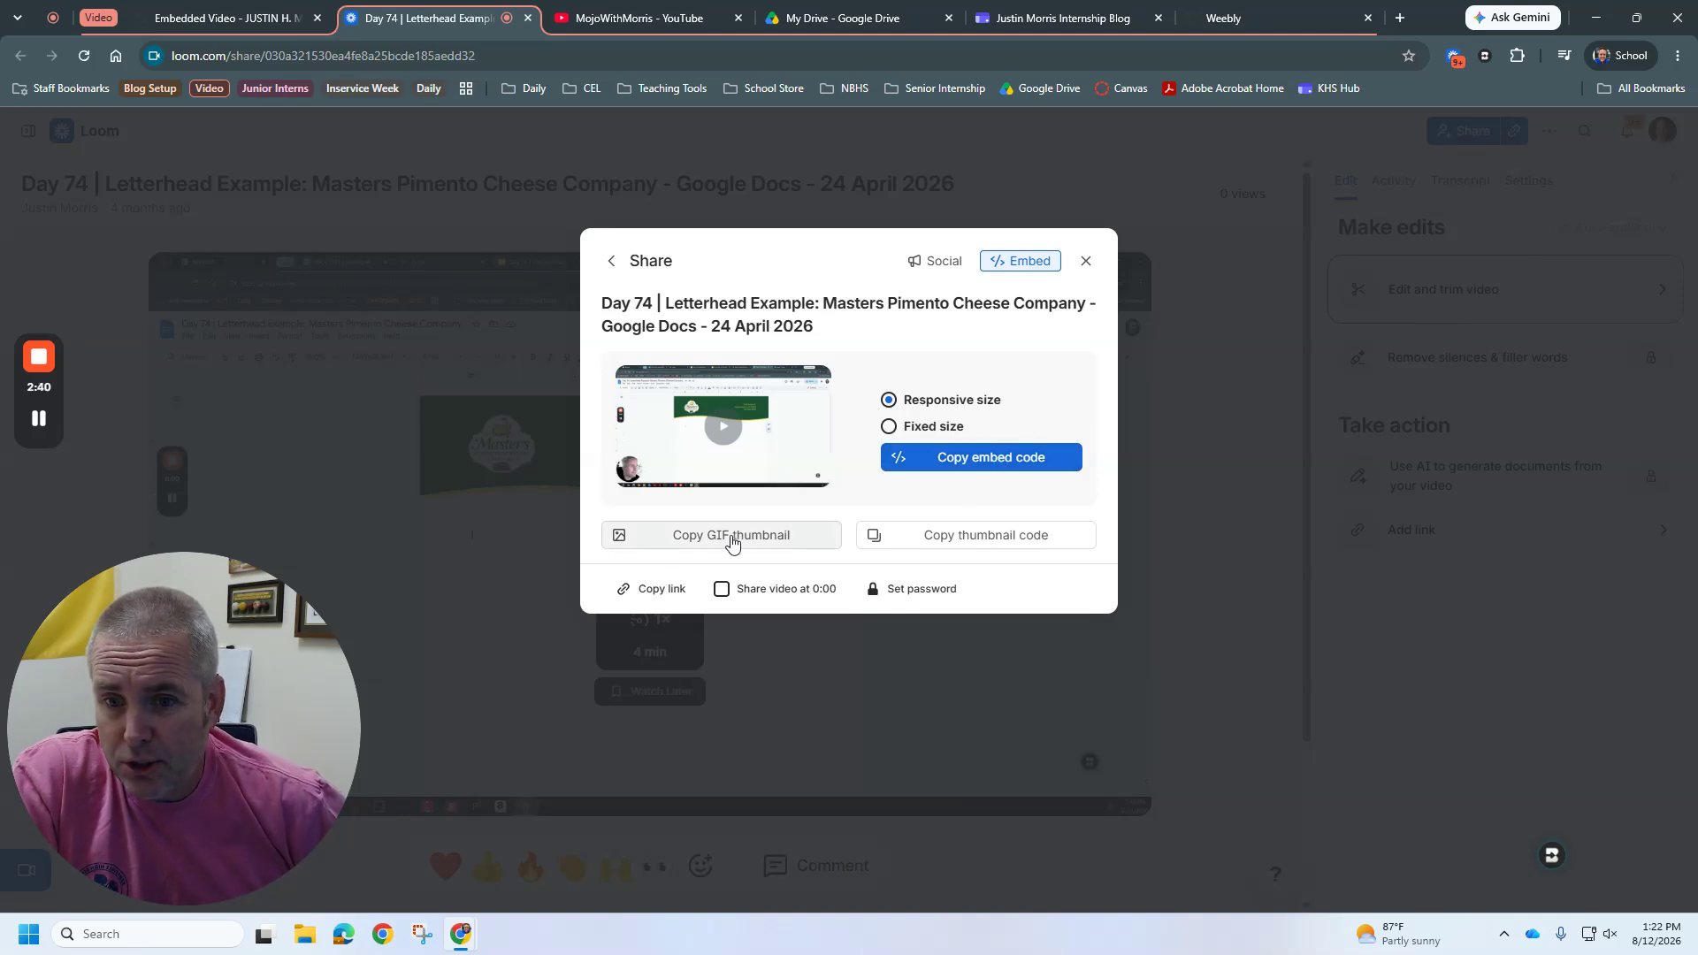
click(979, 466)
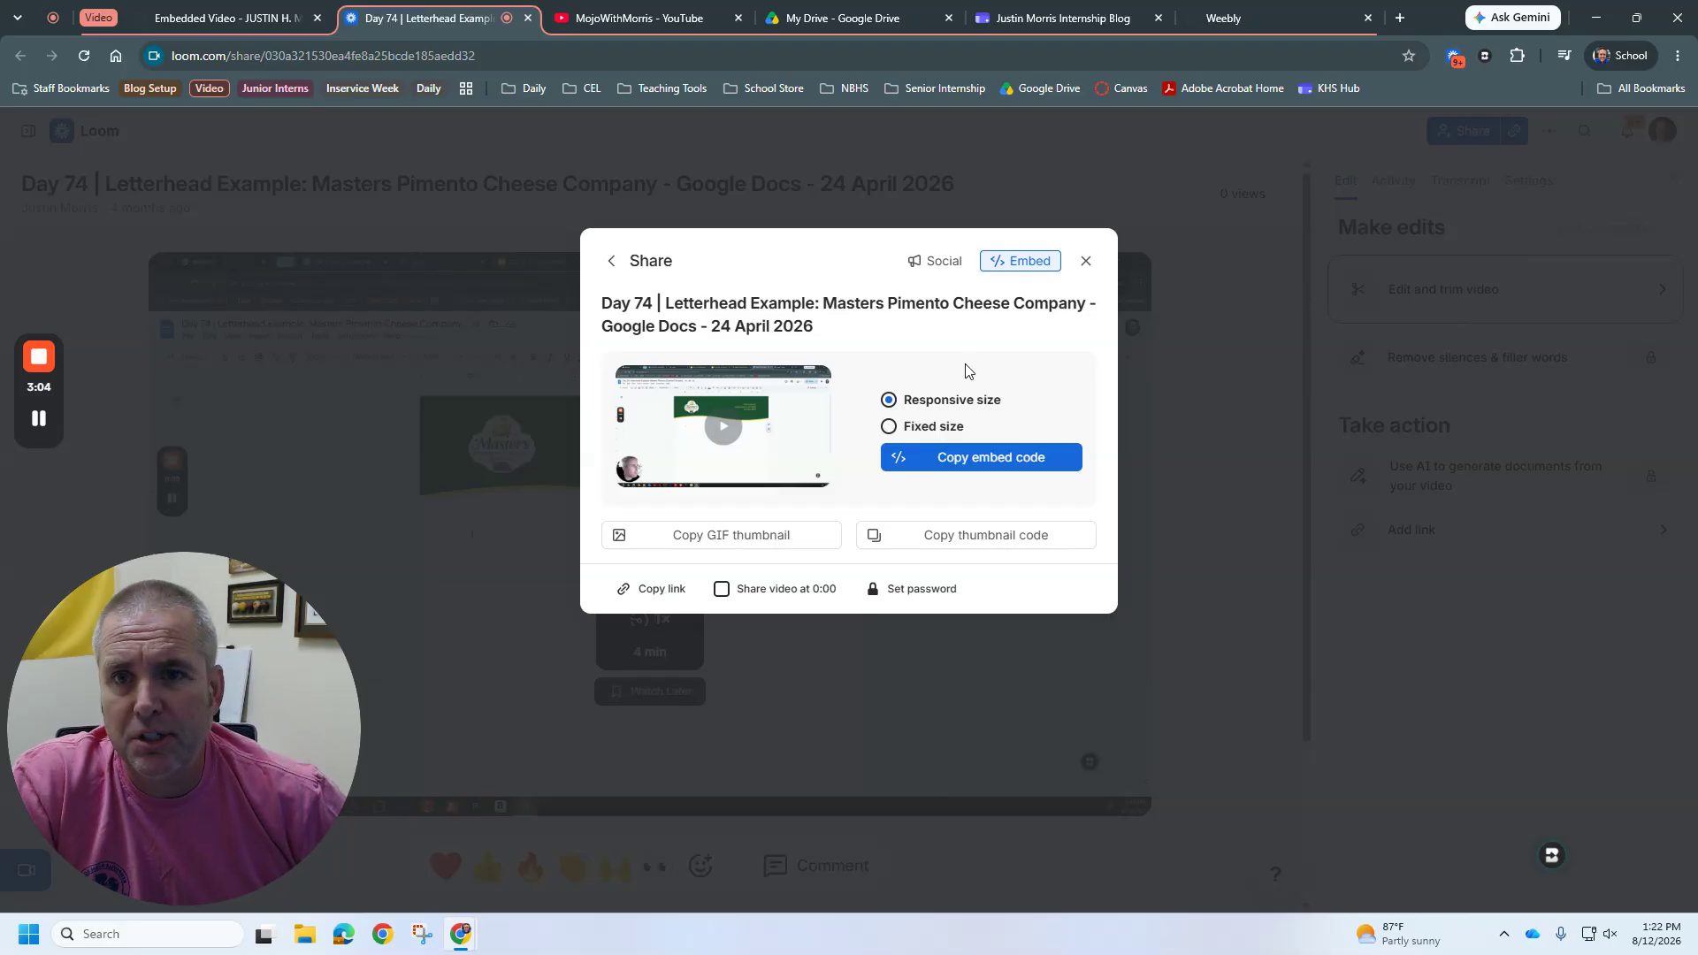
Switch to the YouTube channel and copy the embed code of the video "How to Publish Changes to a Google Site".
click(646, 23)
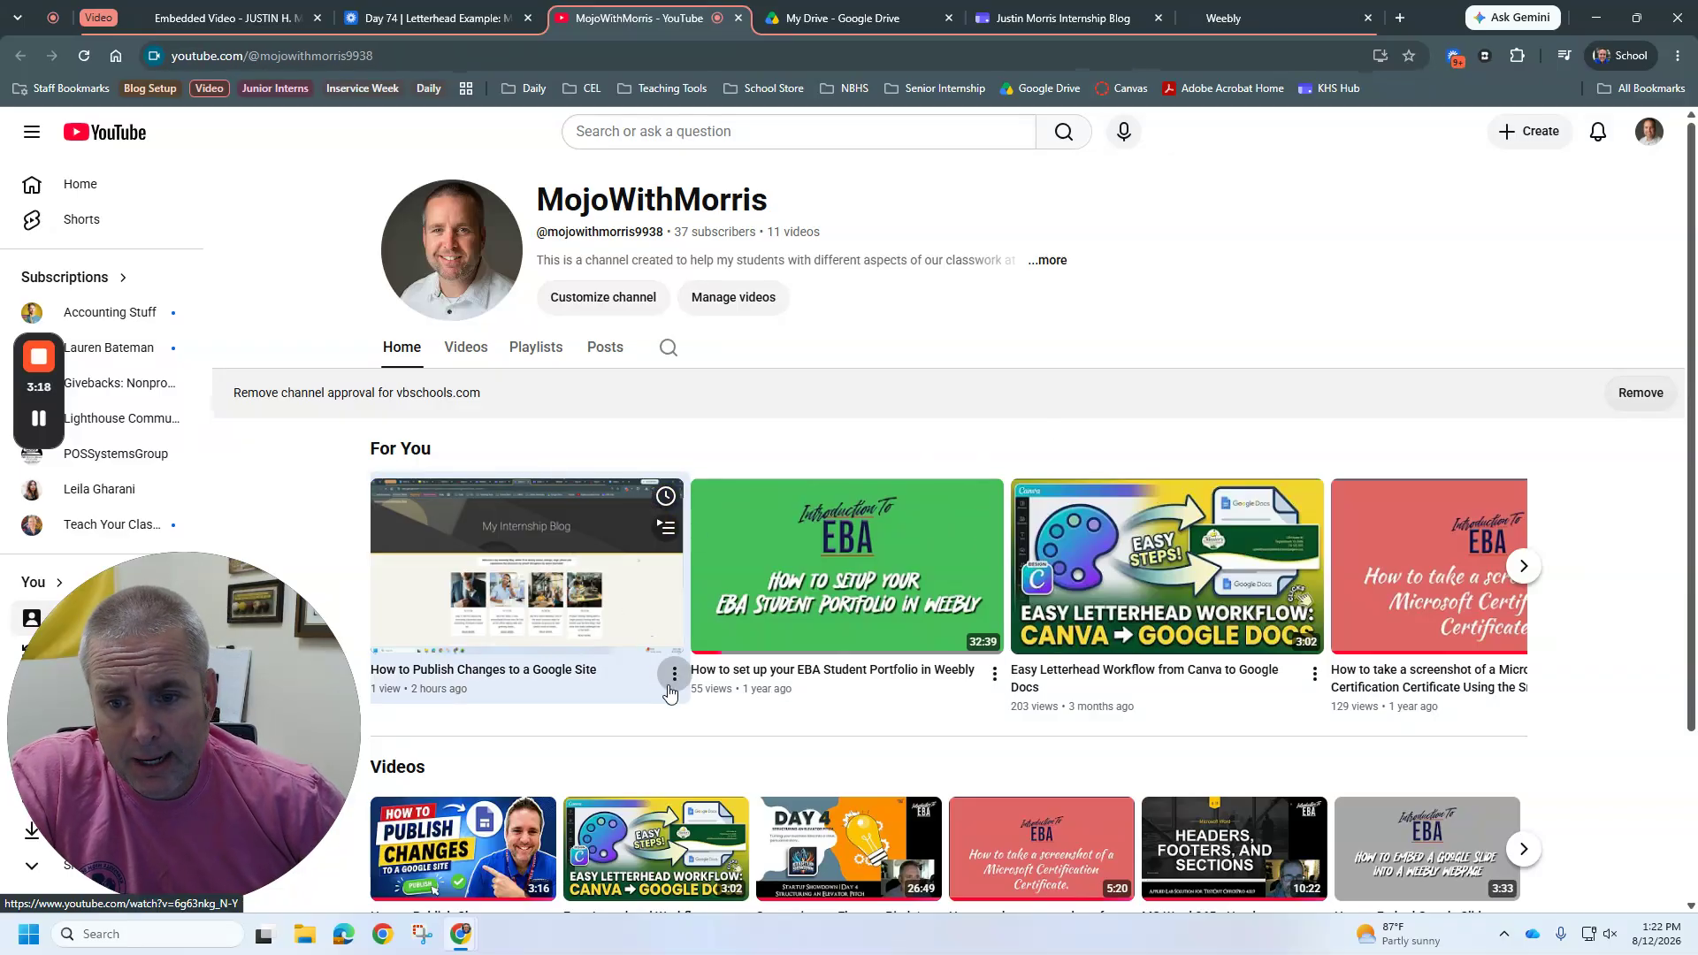
click(670, 679)
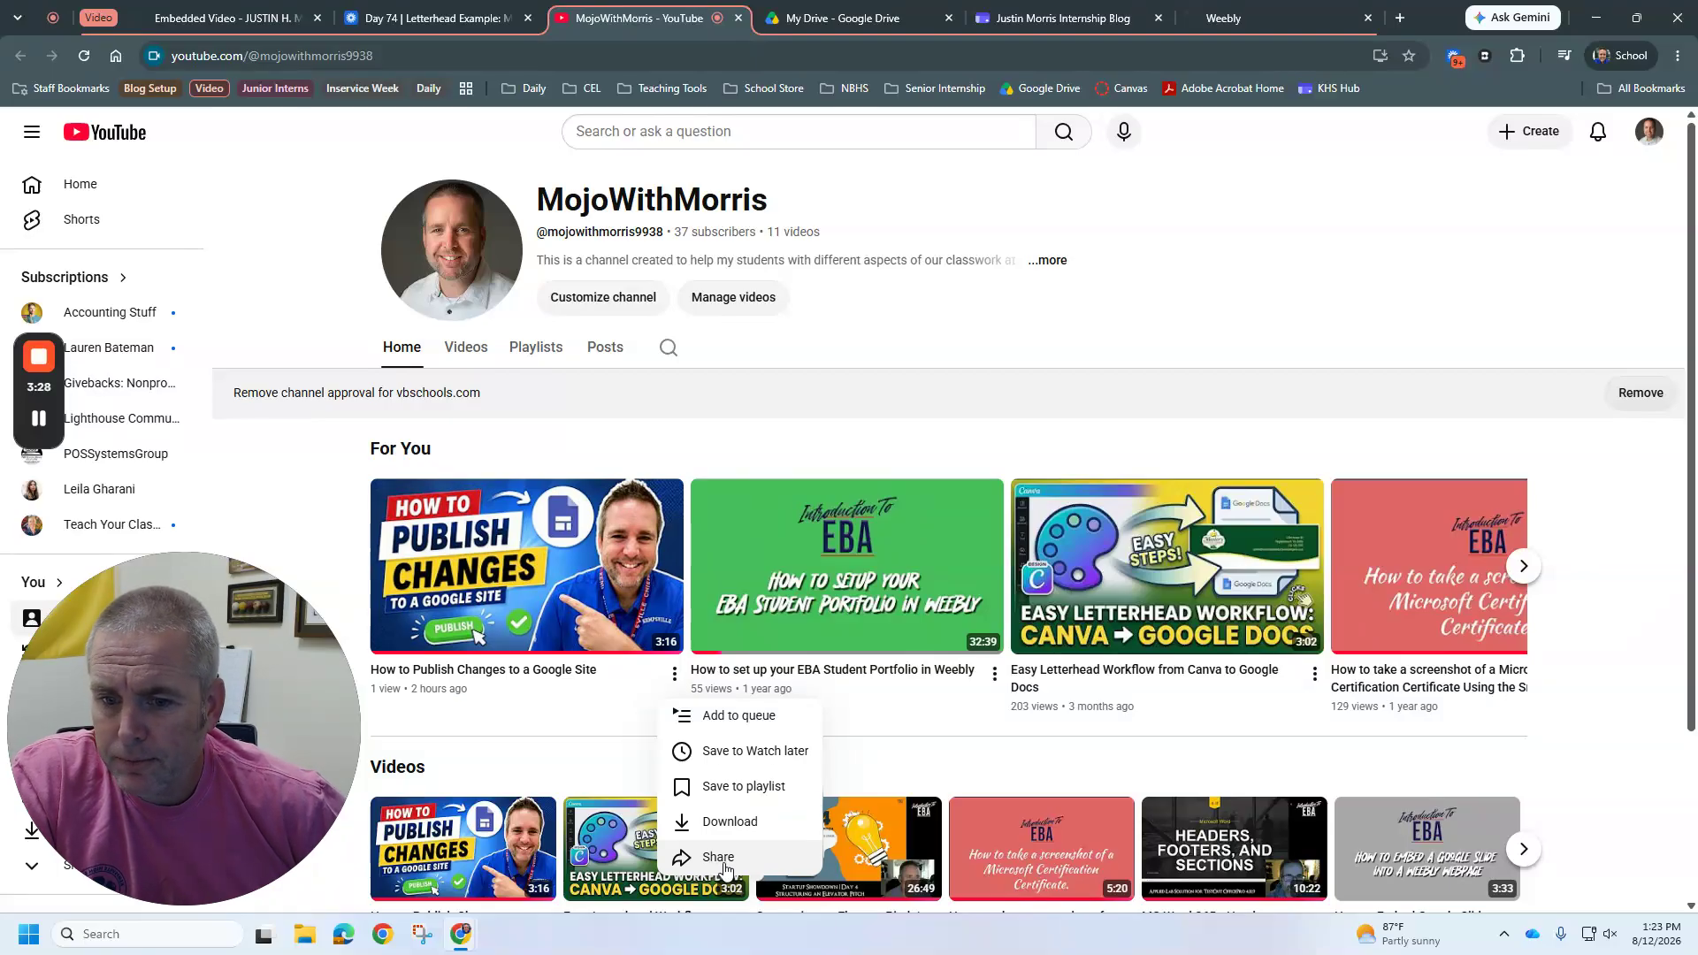
click(721, 859)
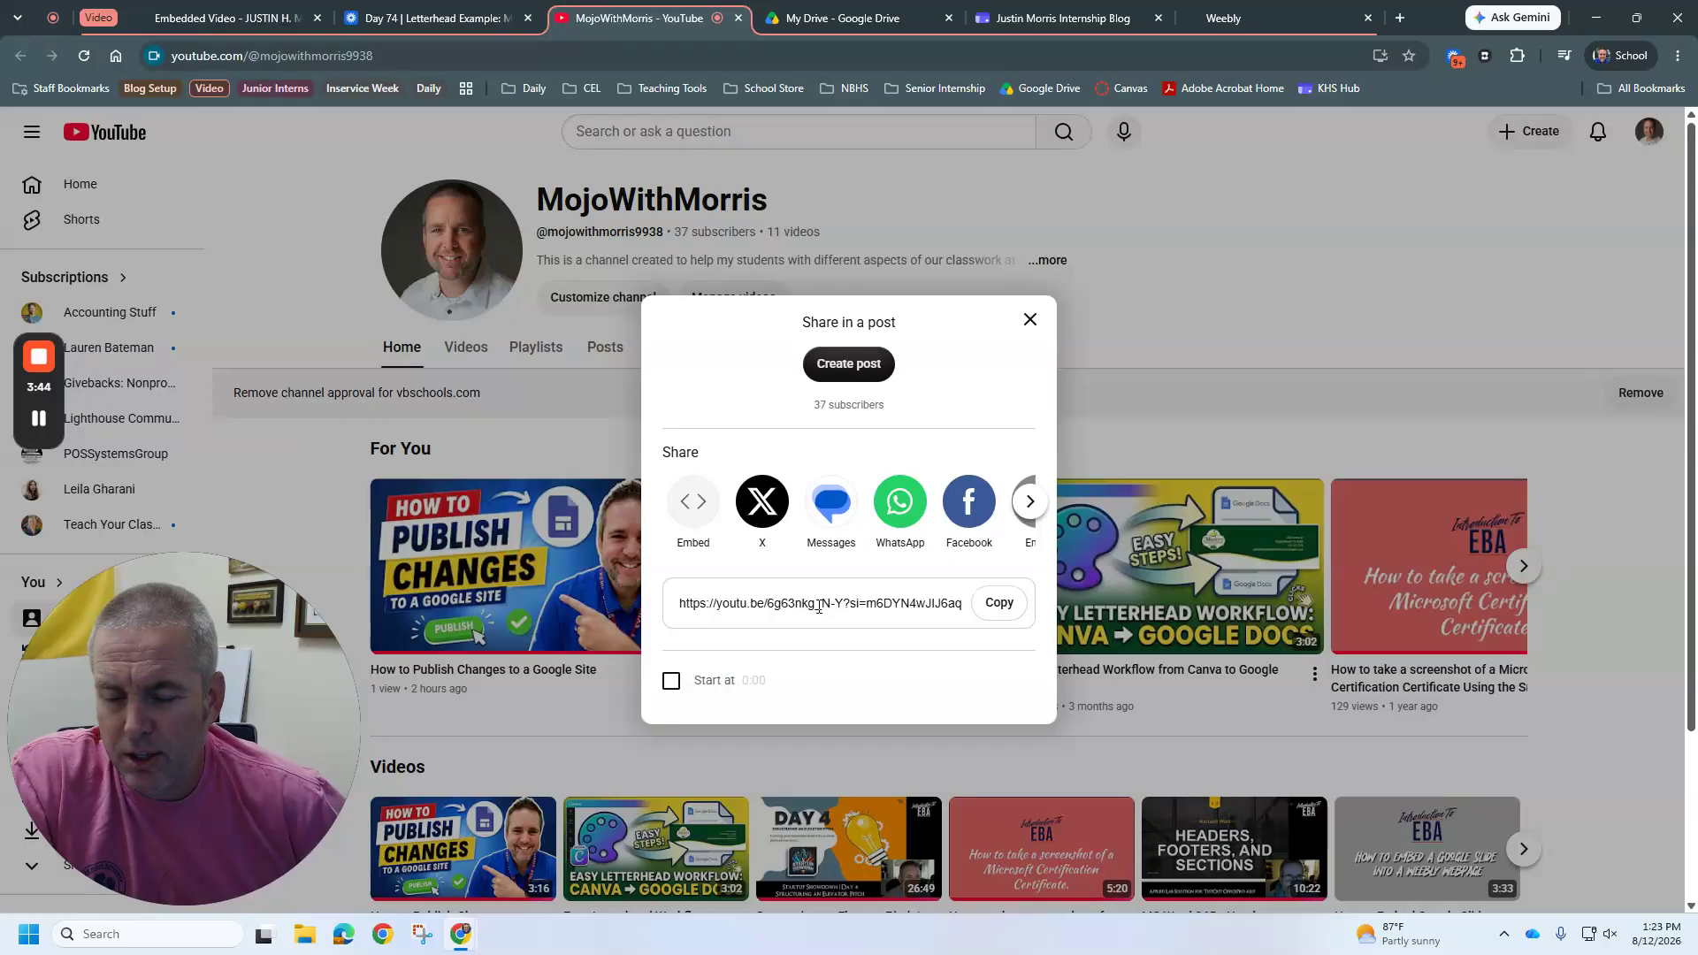
click(693, 502)
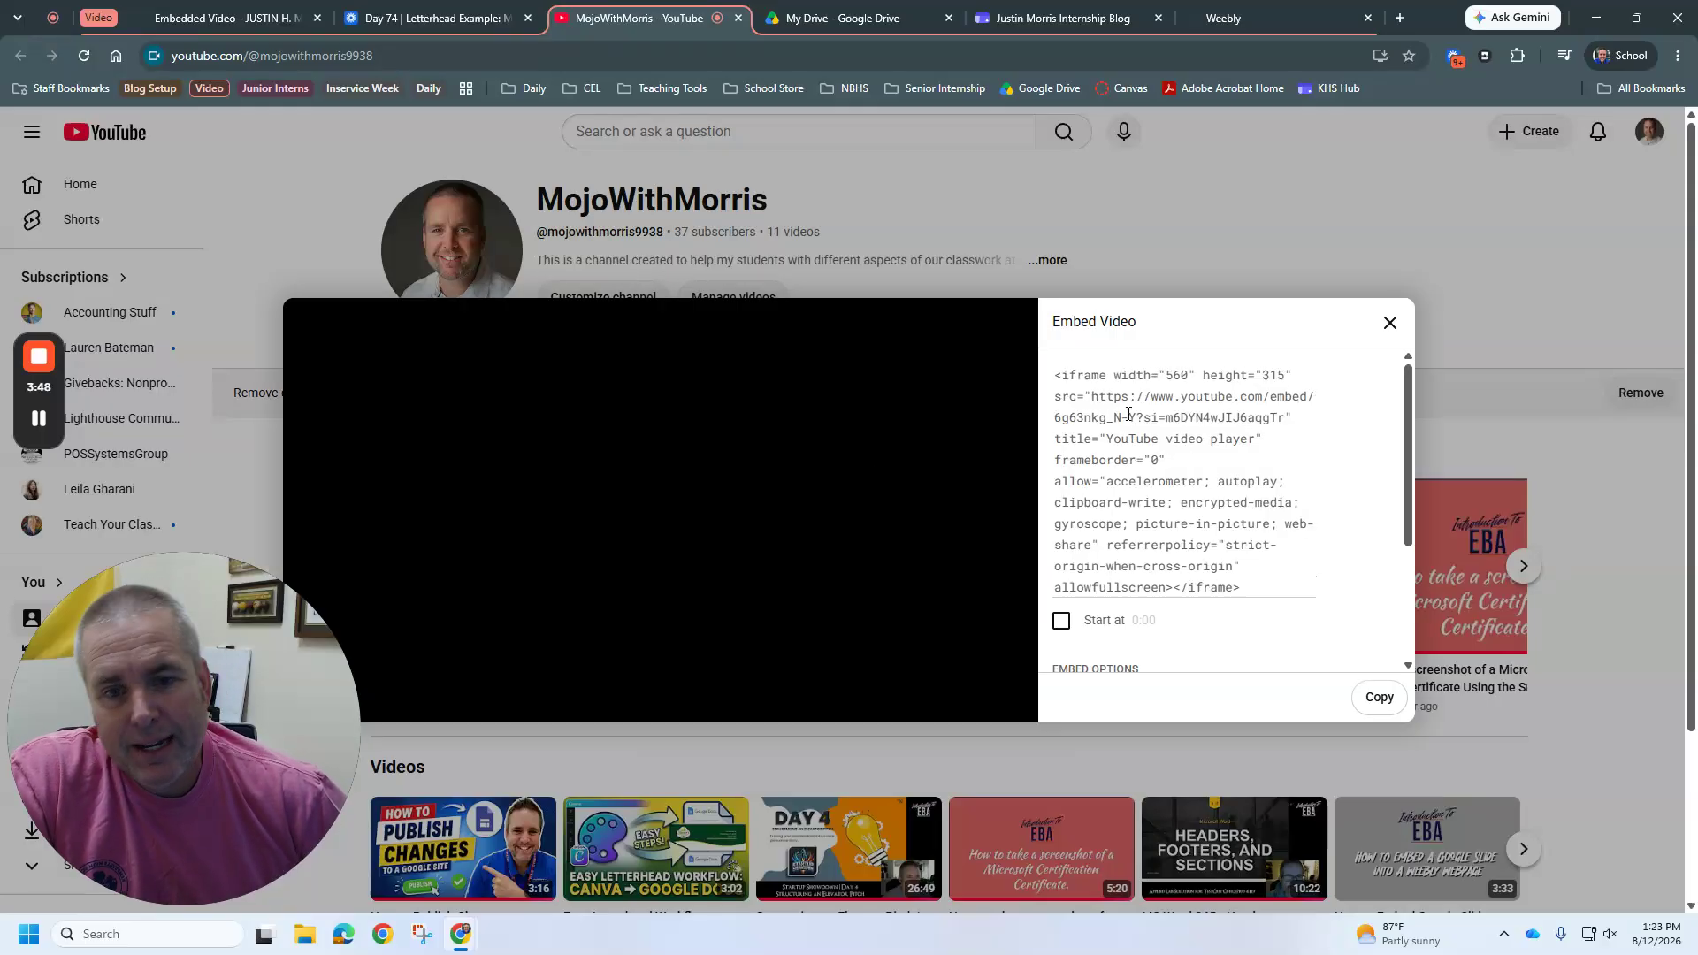
click(1124, 406)
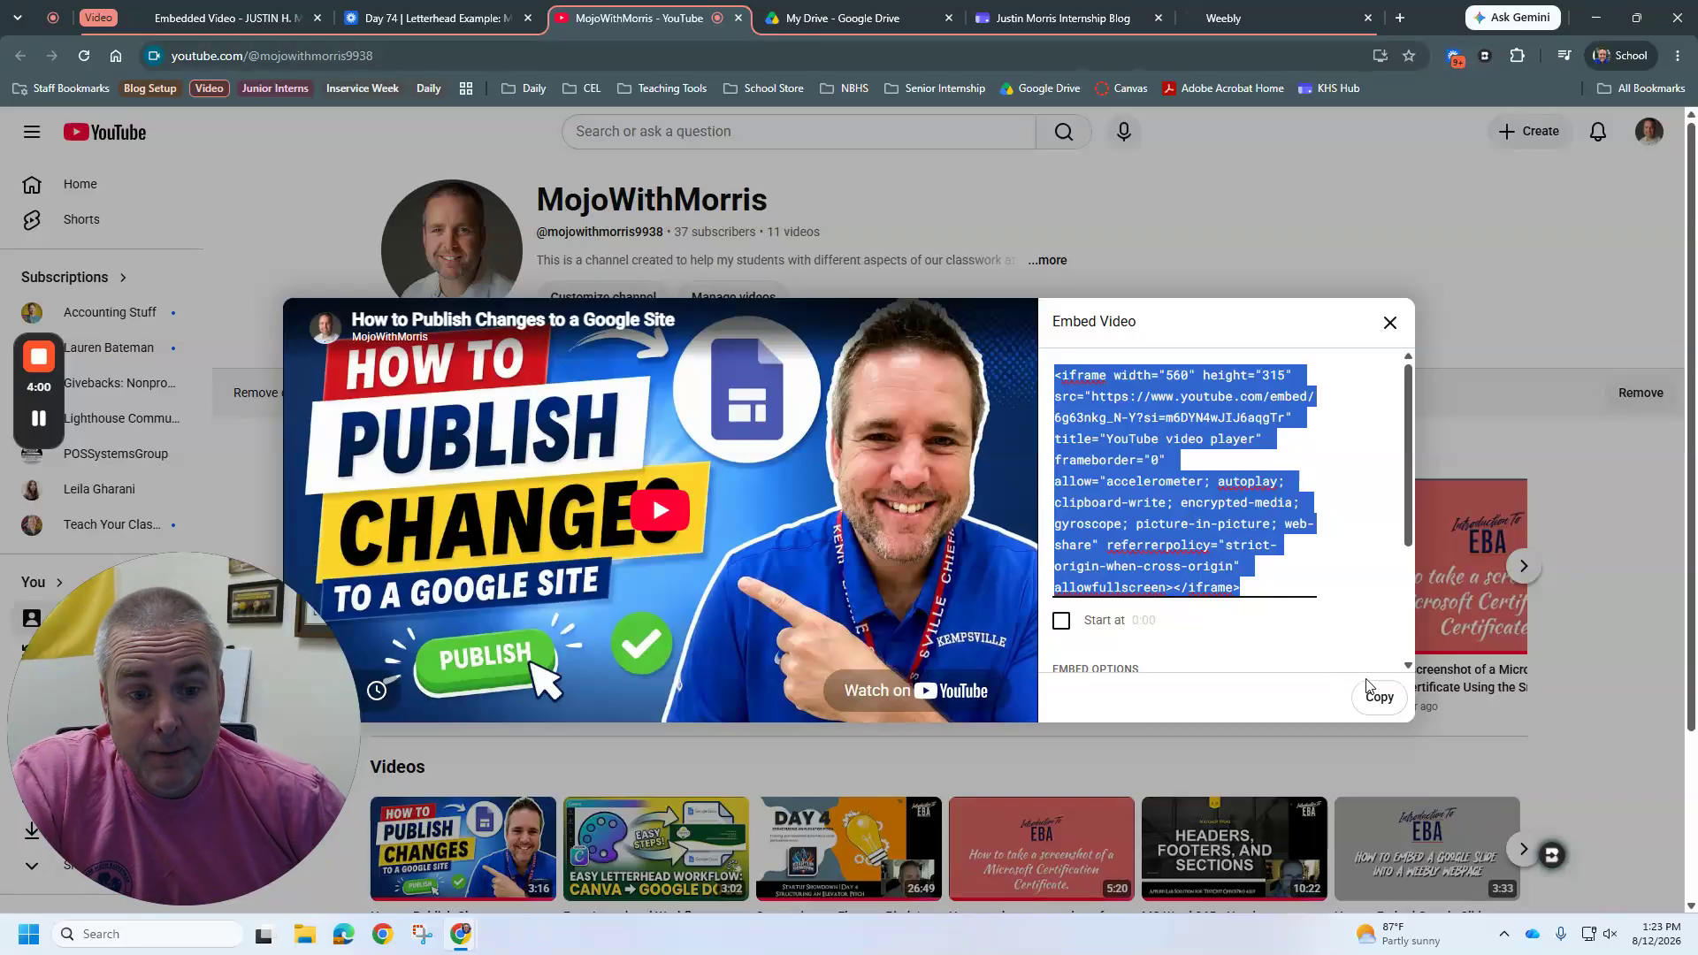
click(1375, 703)
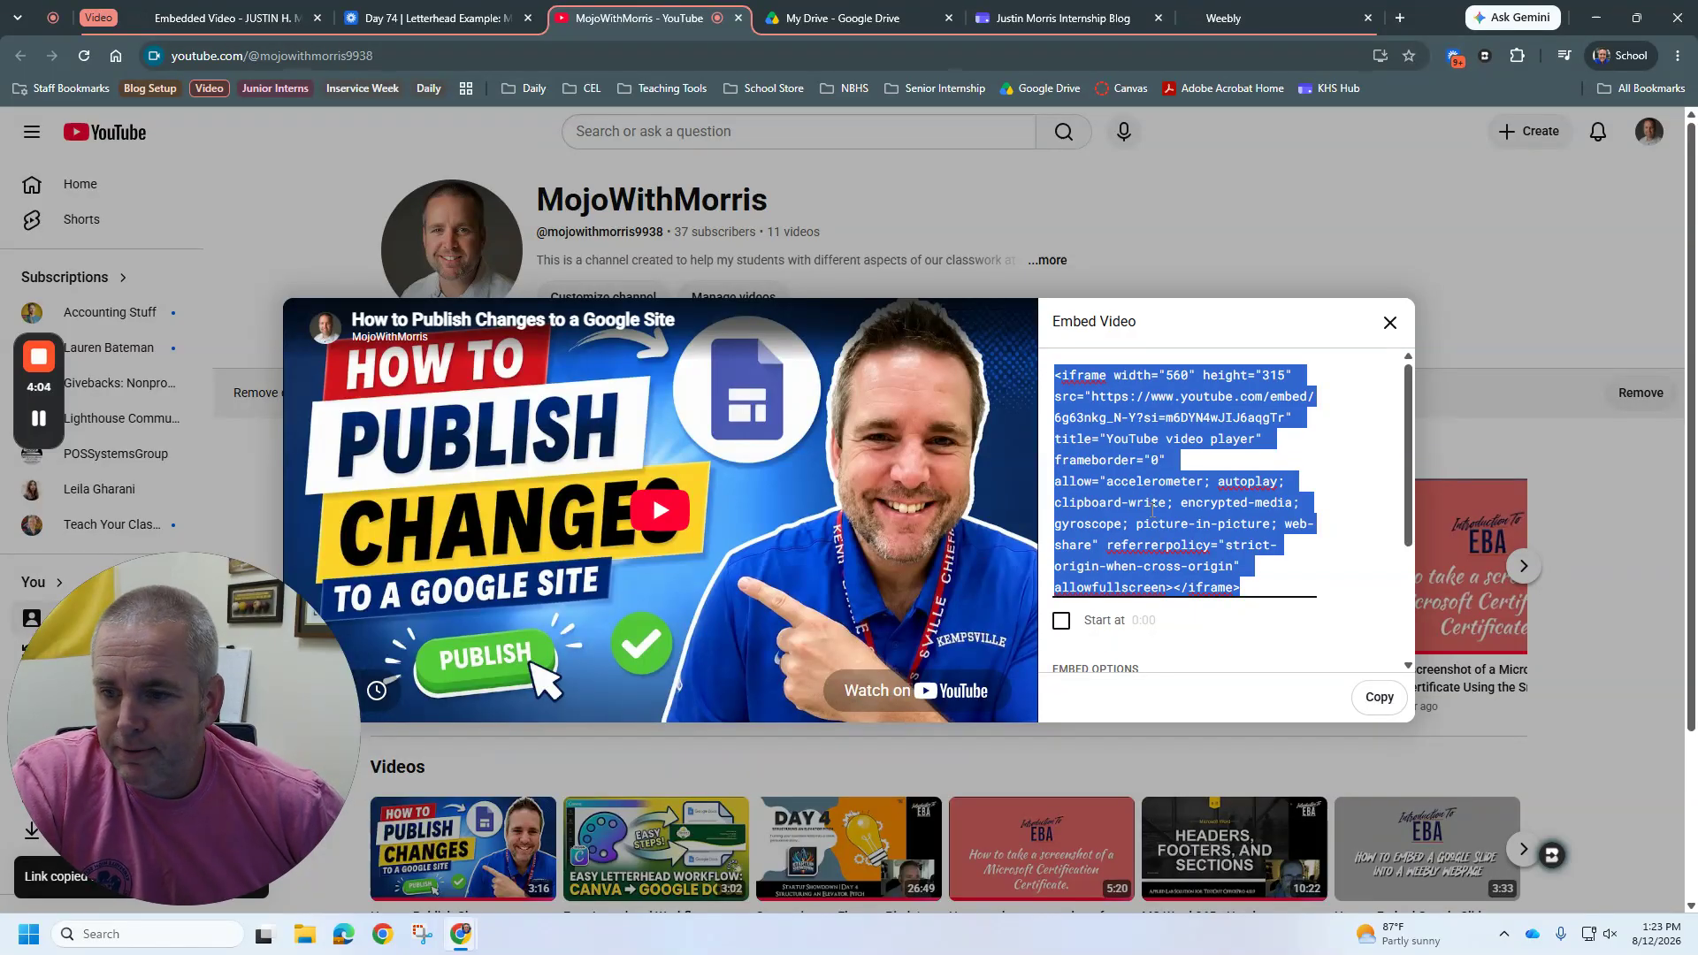
right_click(1145, 421)
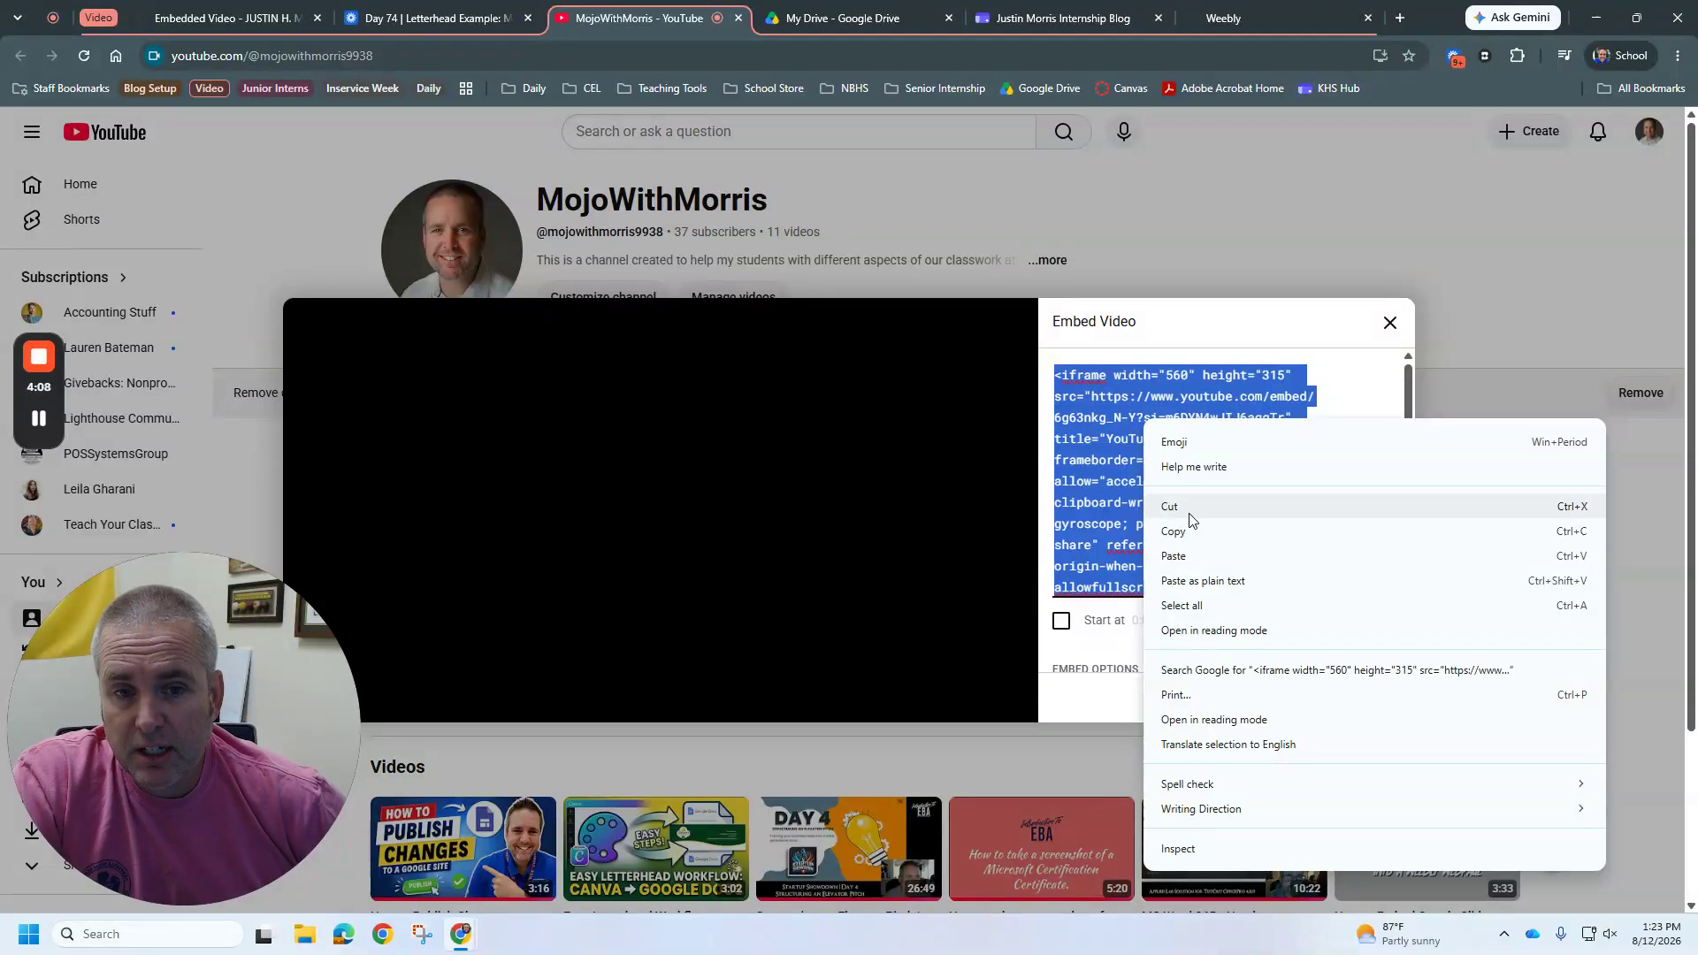
click(1285, 321)
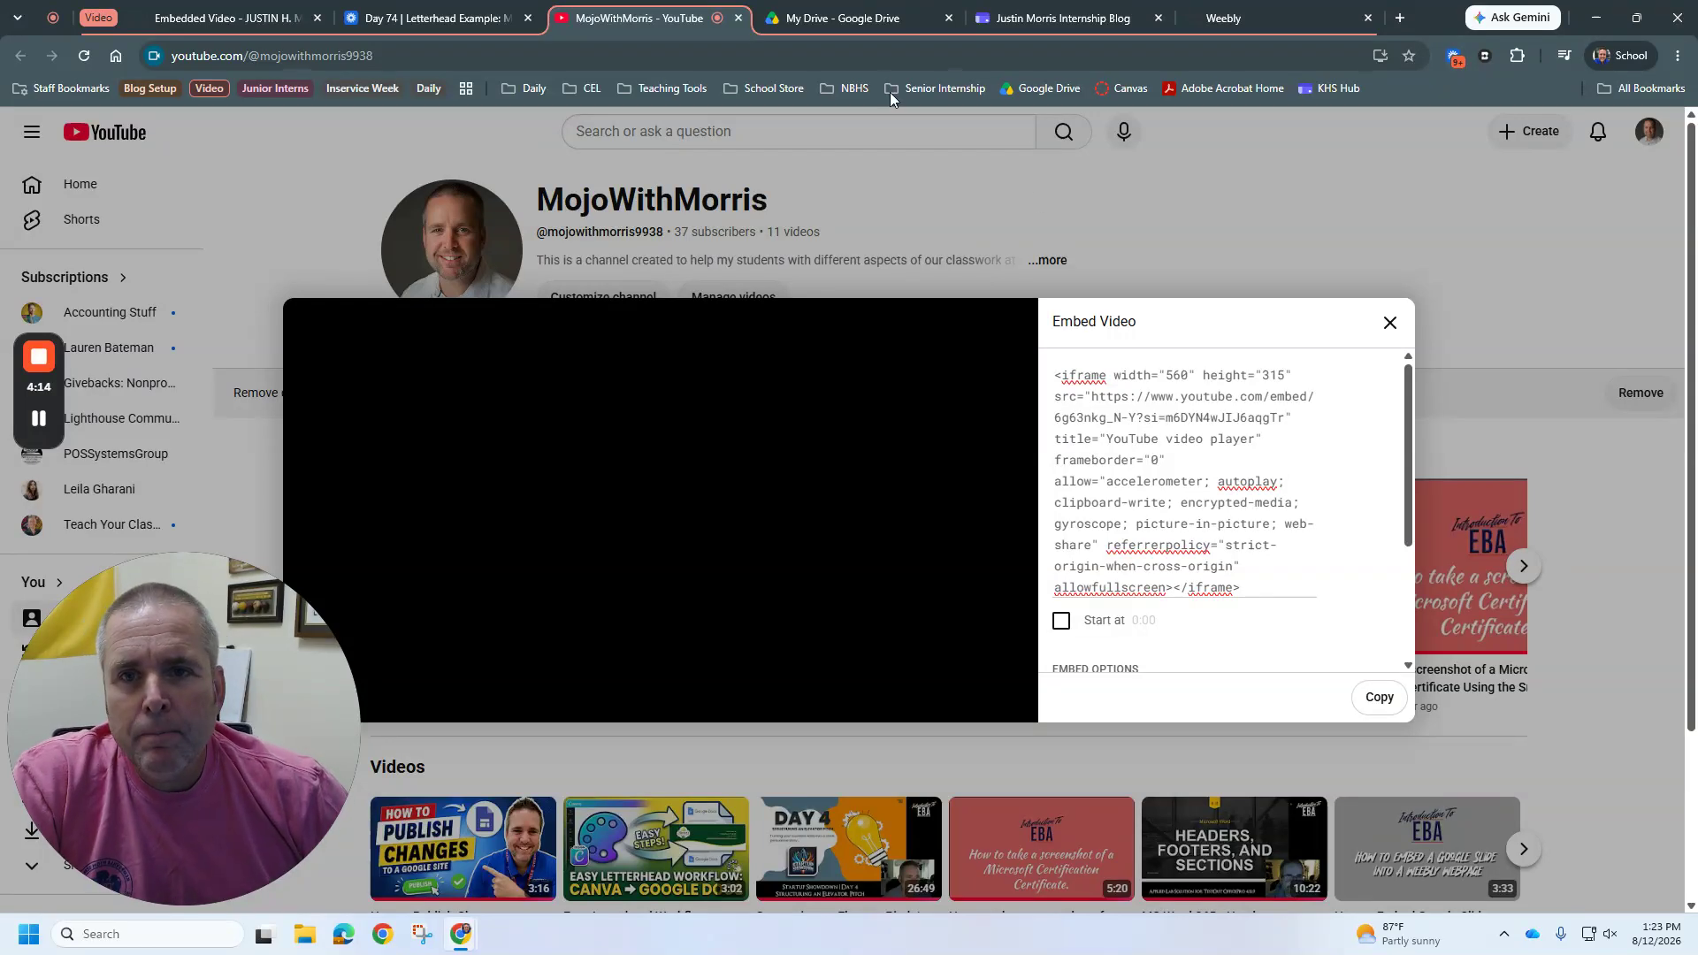
Switch to Google Drive, search for "SNL" and open SNL POWERPOINT EDIT.mp4.
click(843, 23)
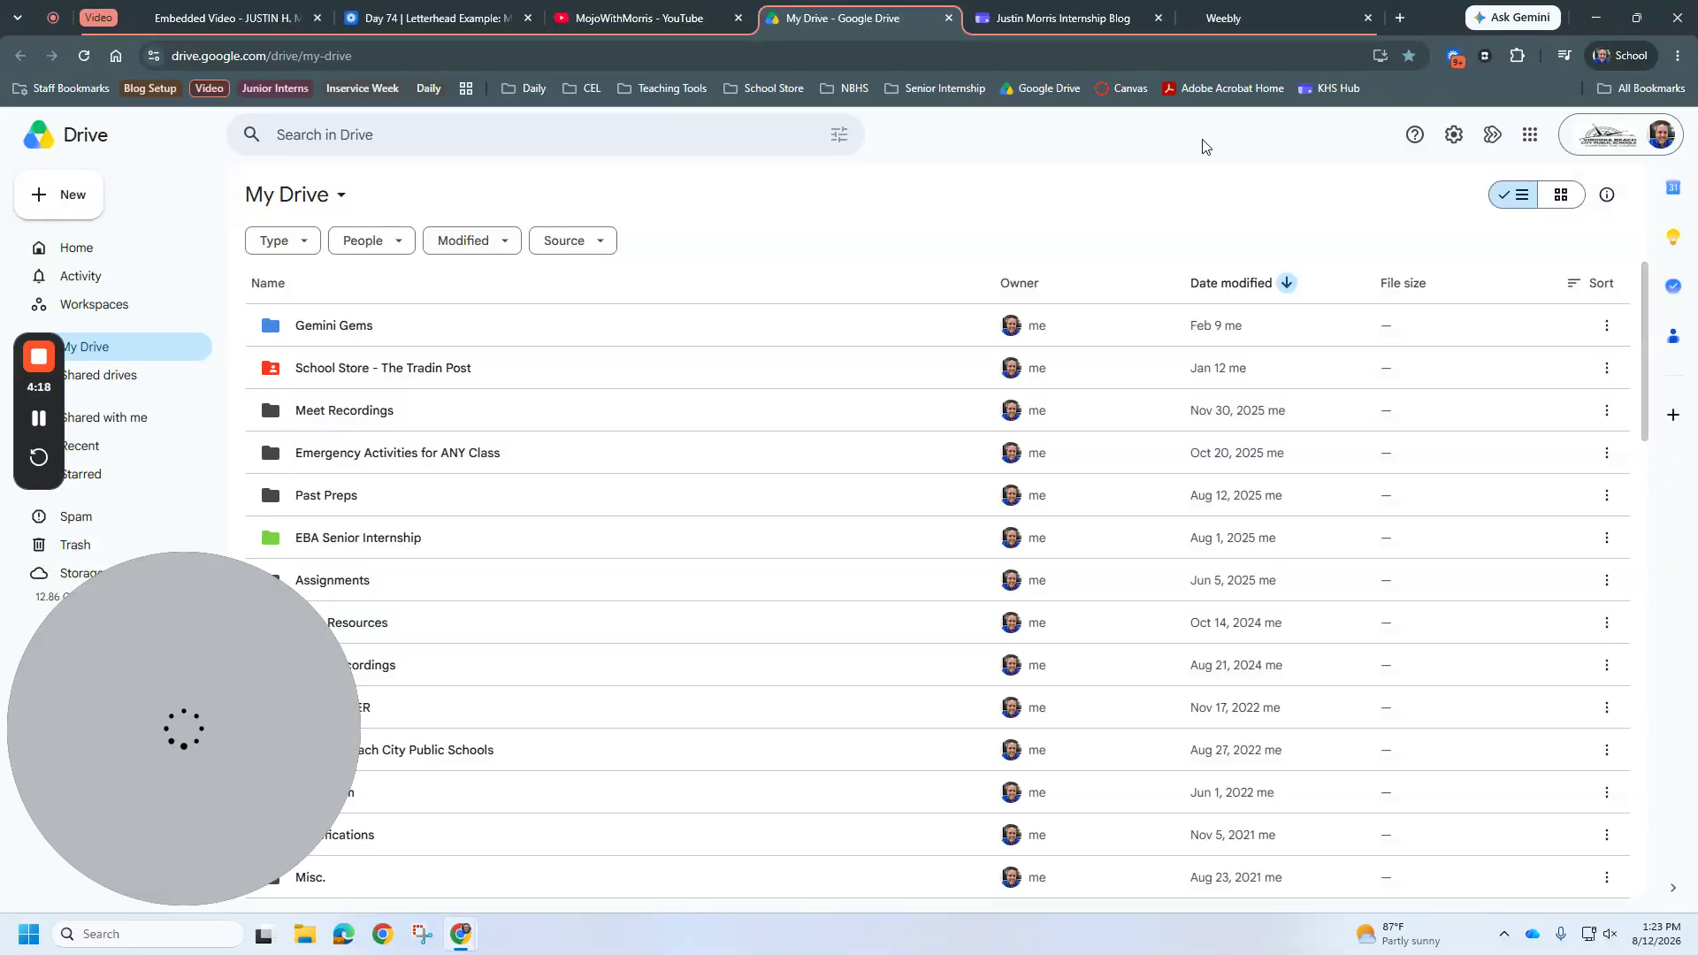
click(441, 136)
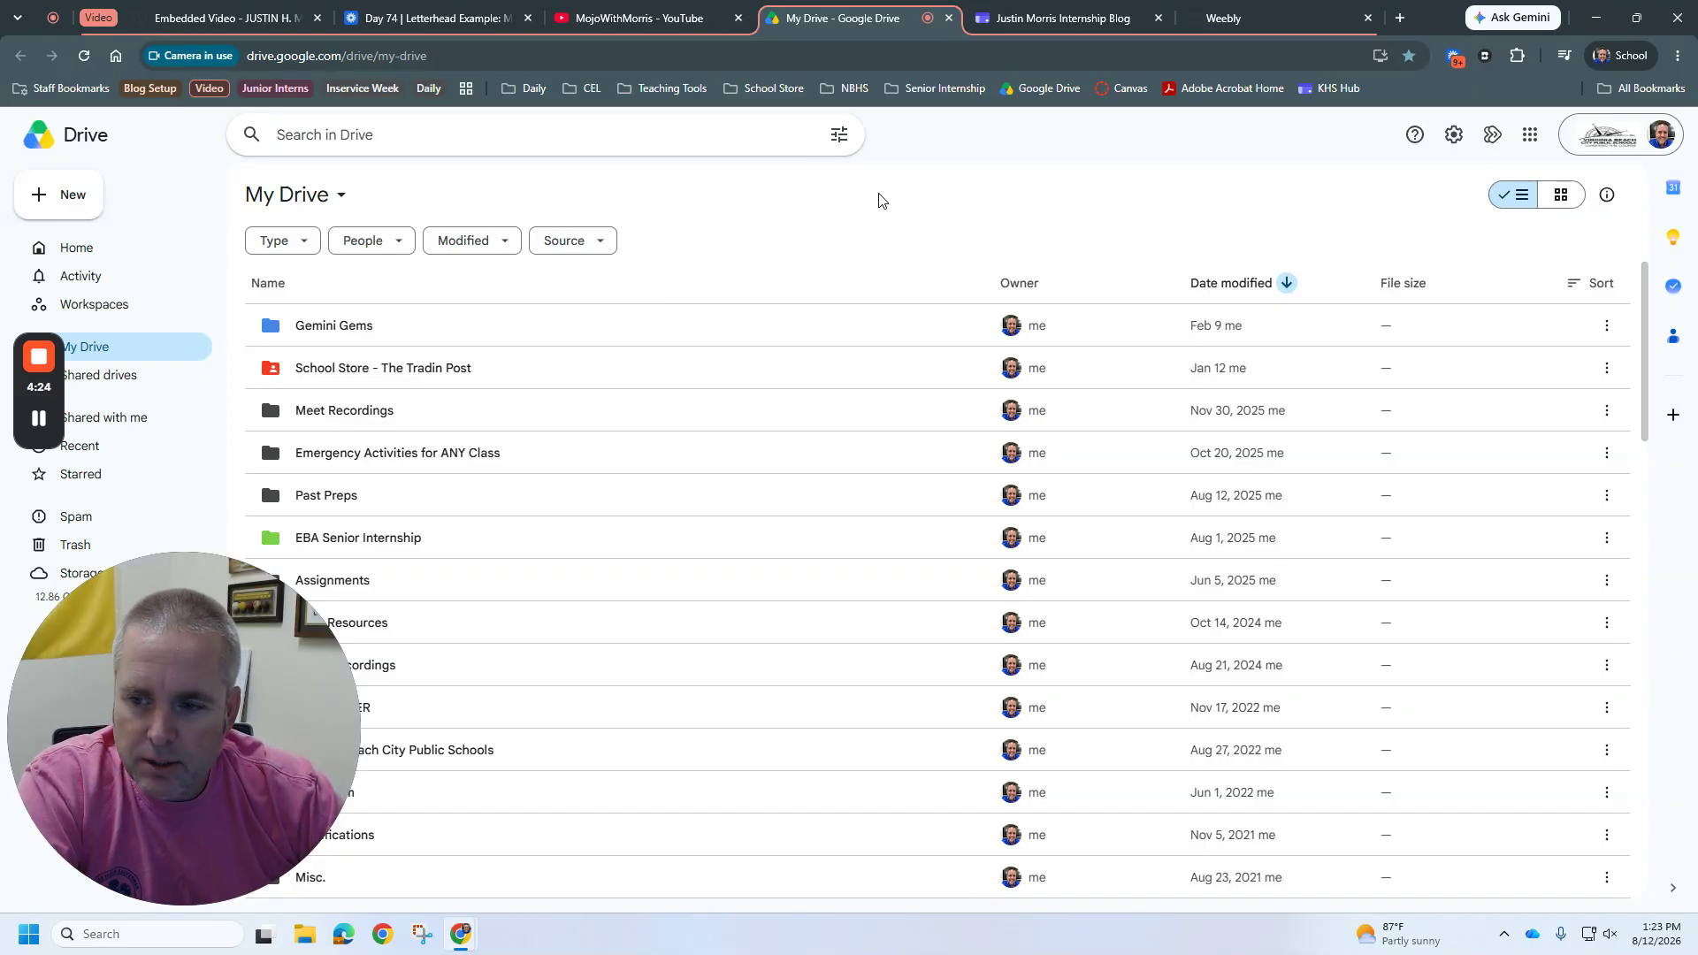
text(SNL)
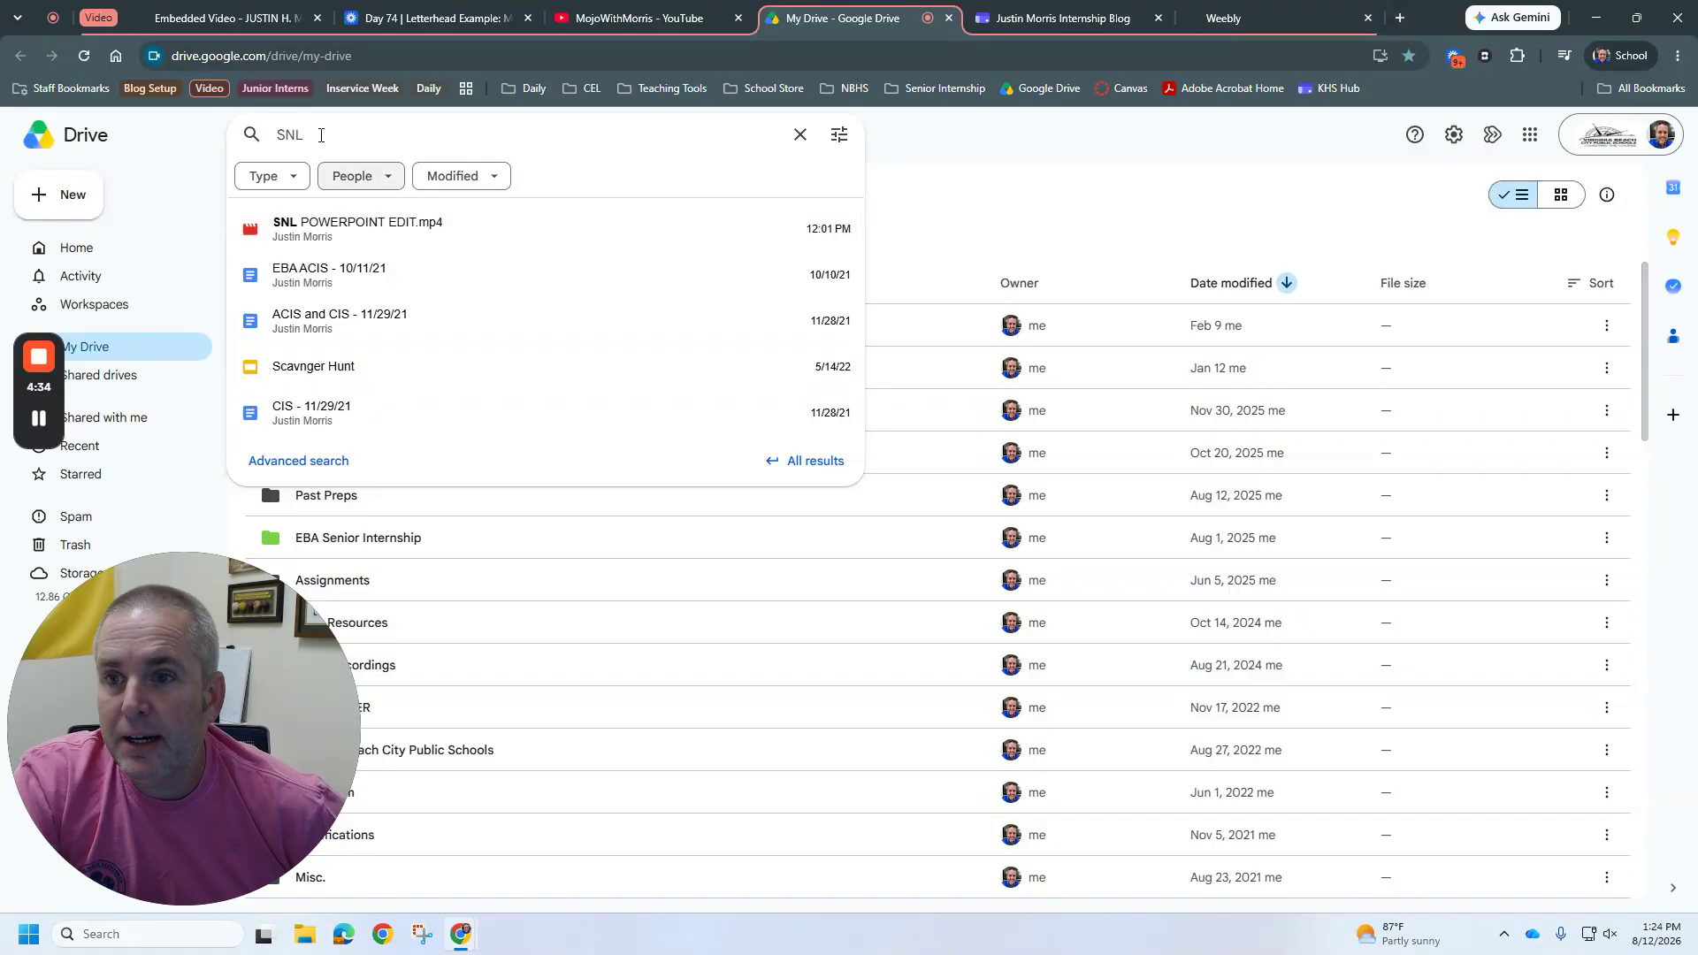
click(331, 232)
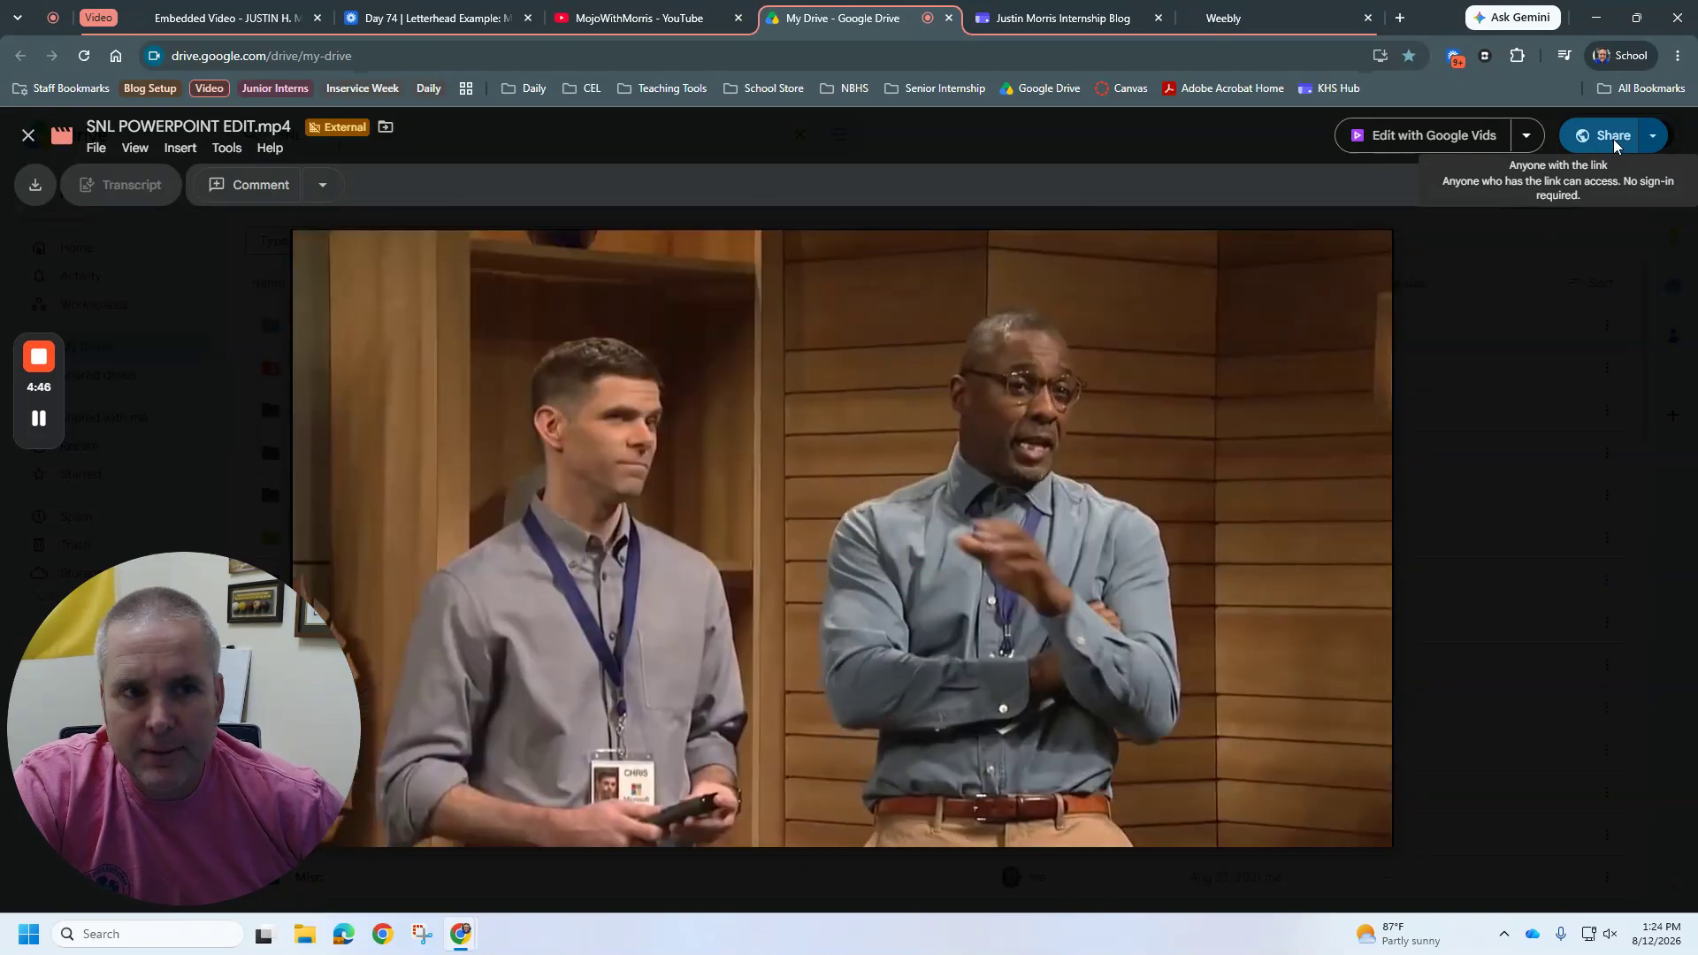
Review who has access to SNL POWERPOINT EDIT.mp4 in its sharing settings and close them.
click(1614, 141)
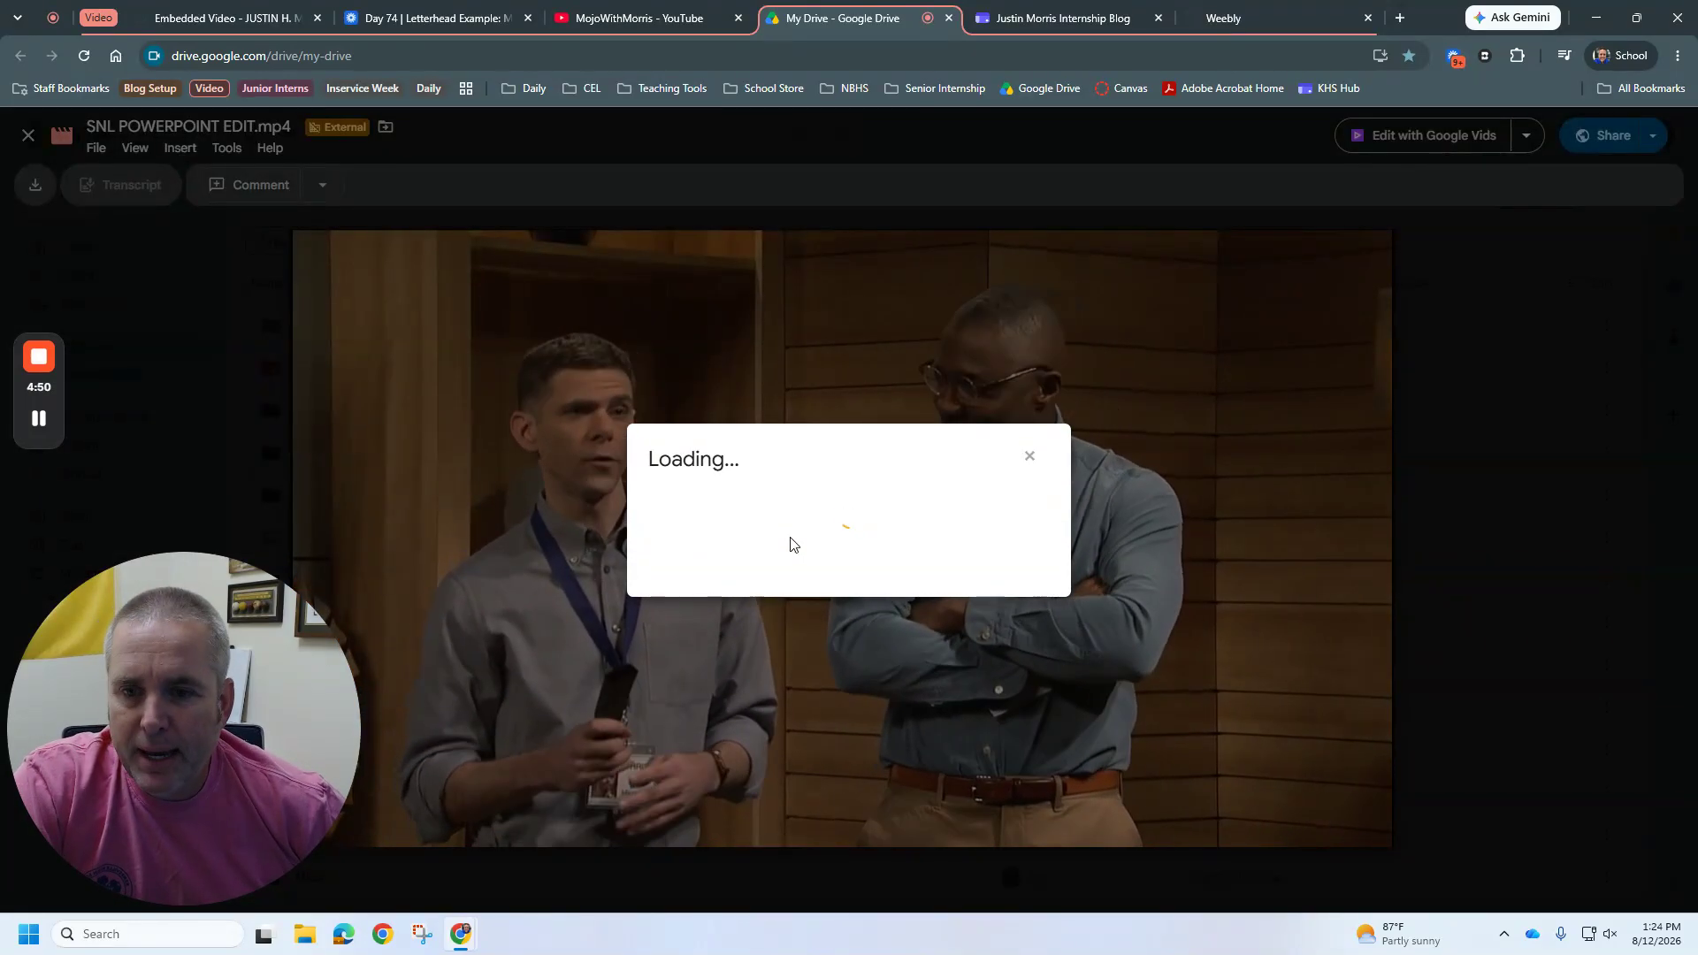
key(Escape)
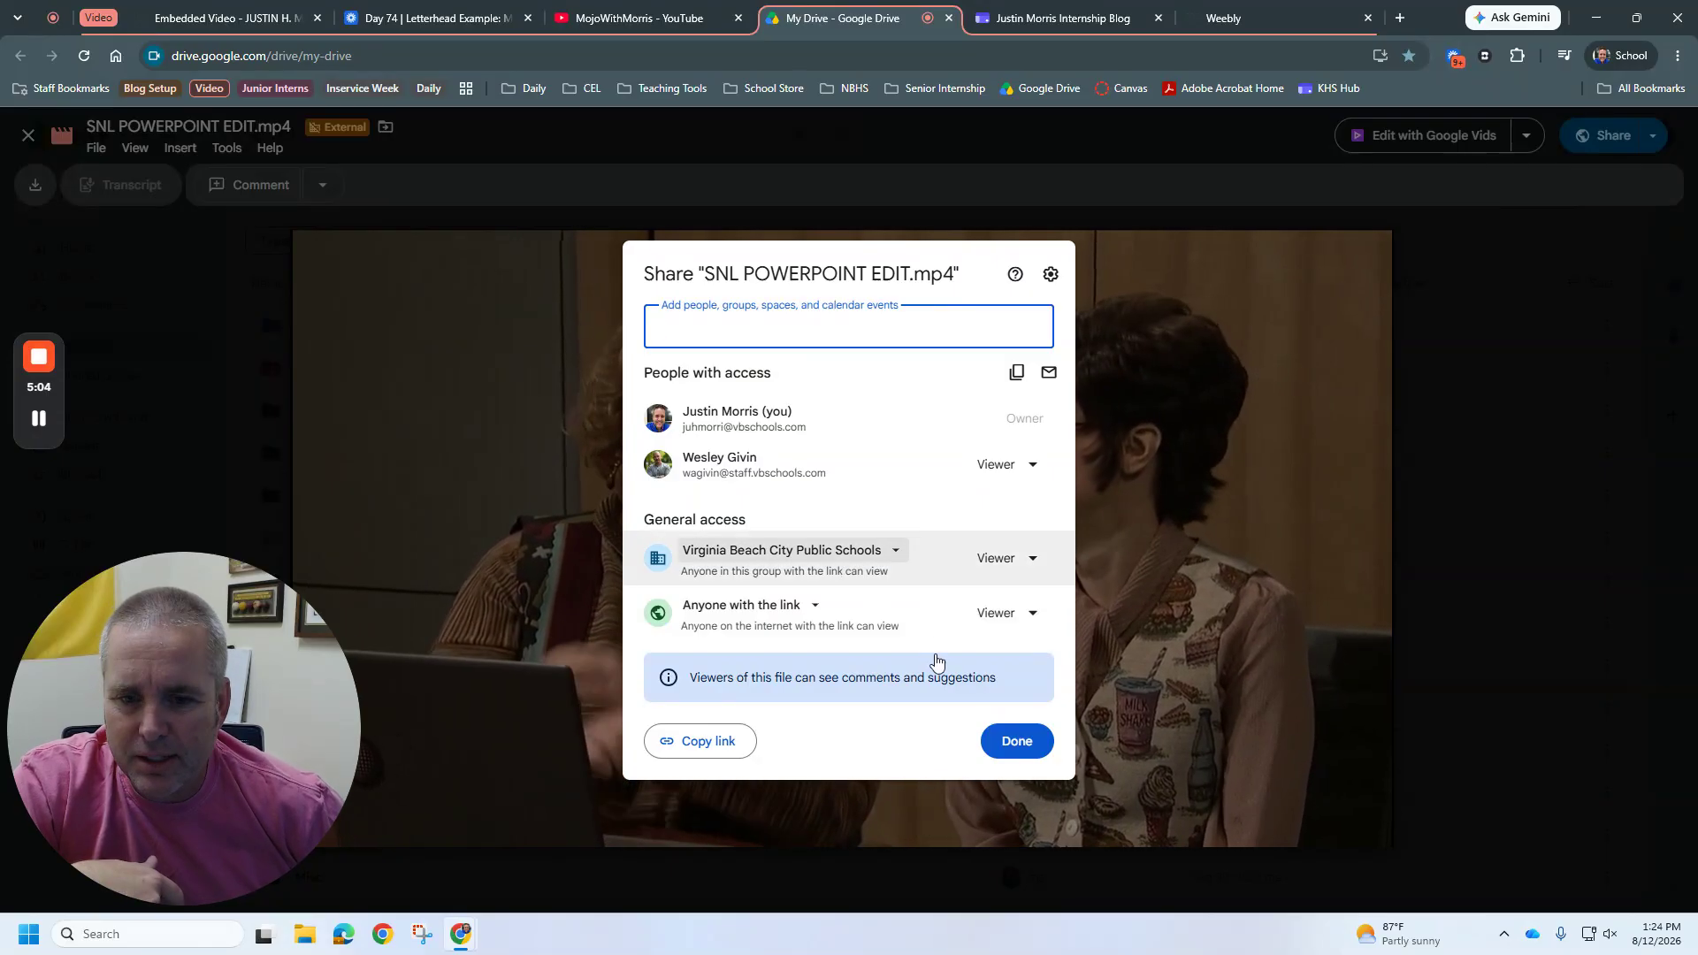
click(1015, 743)
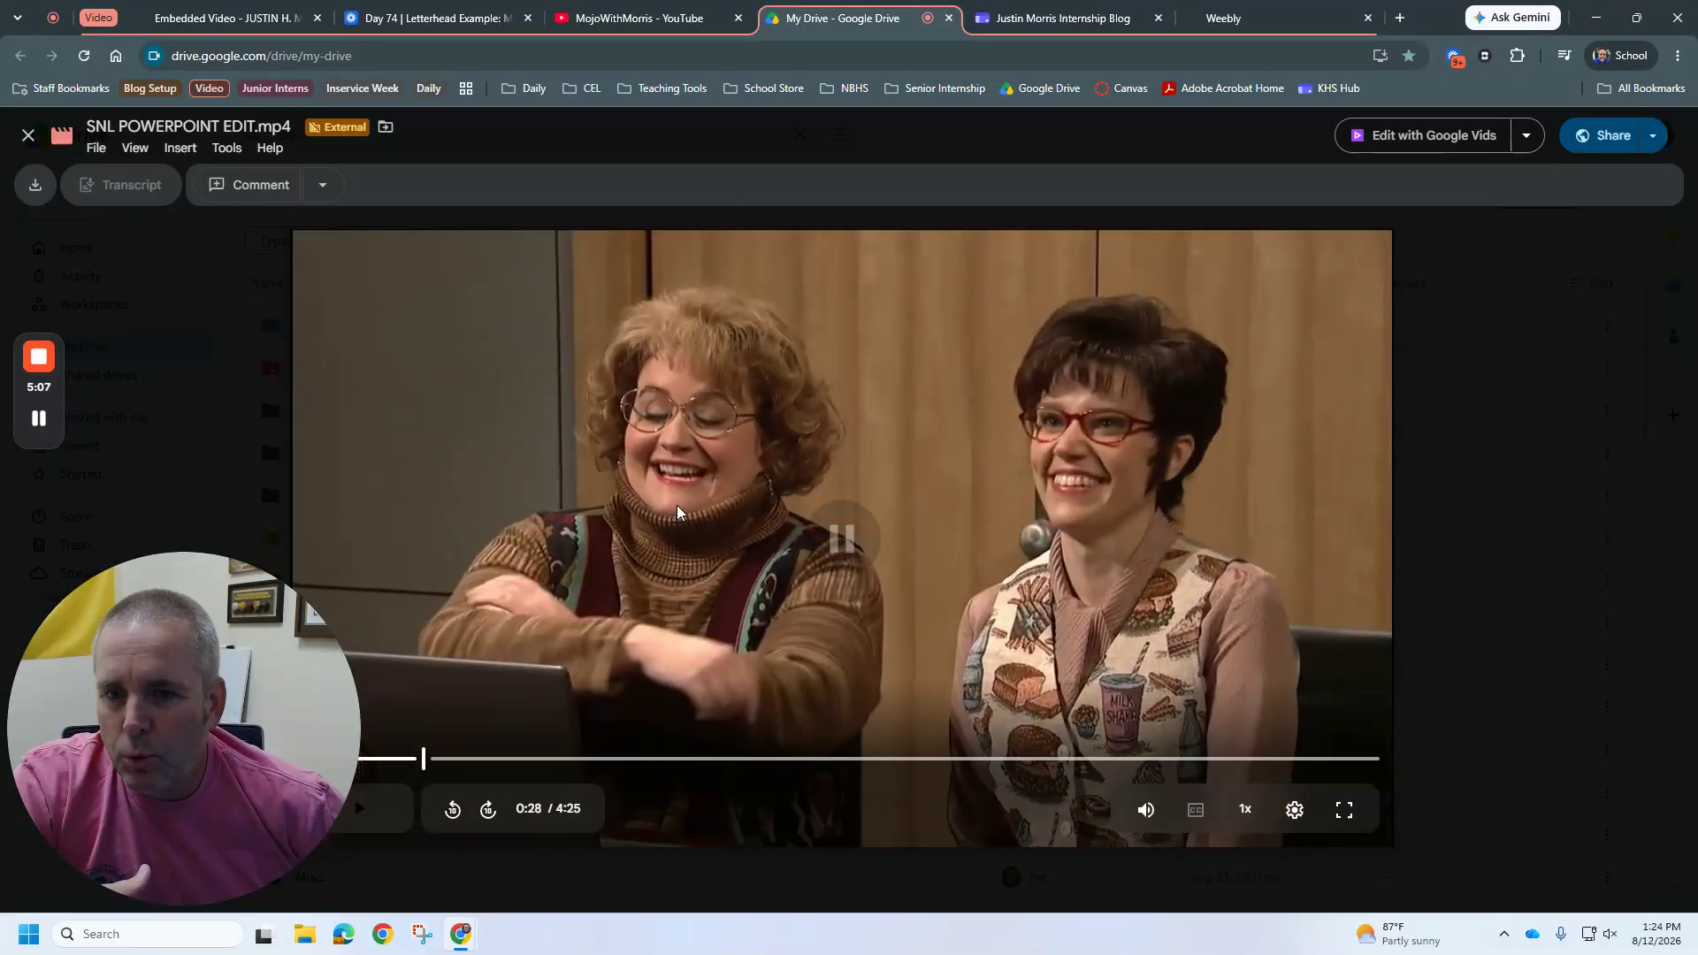
Check the share options in the video preview and open SNL POWERPOINT EDIT.mp4 in a new browser tab.
click(95, 149)
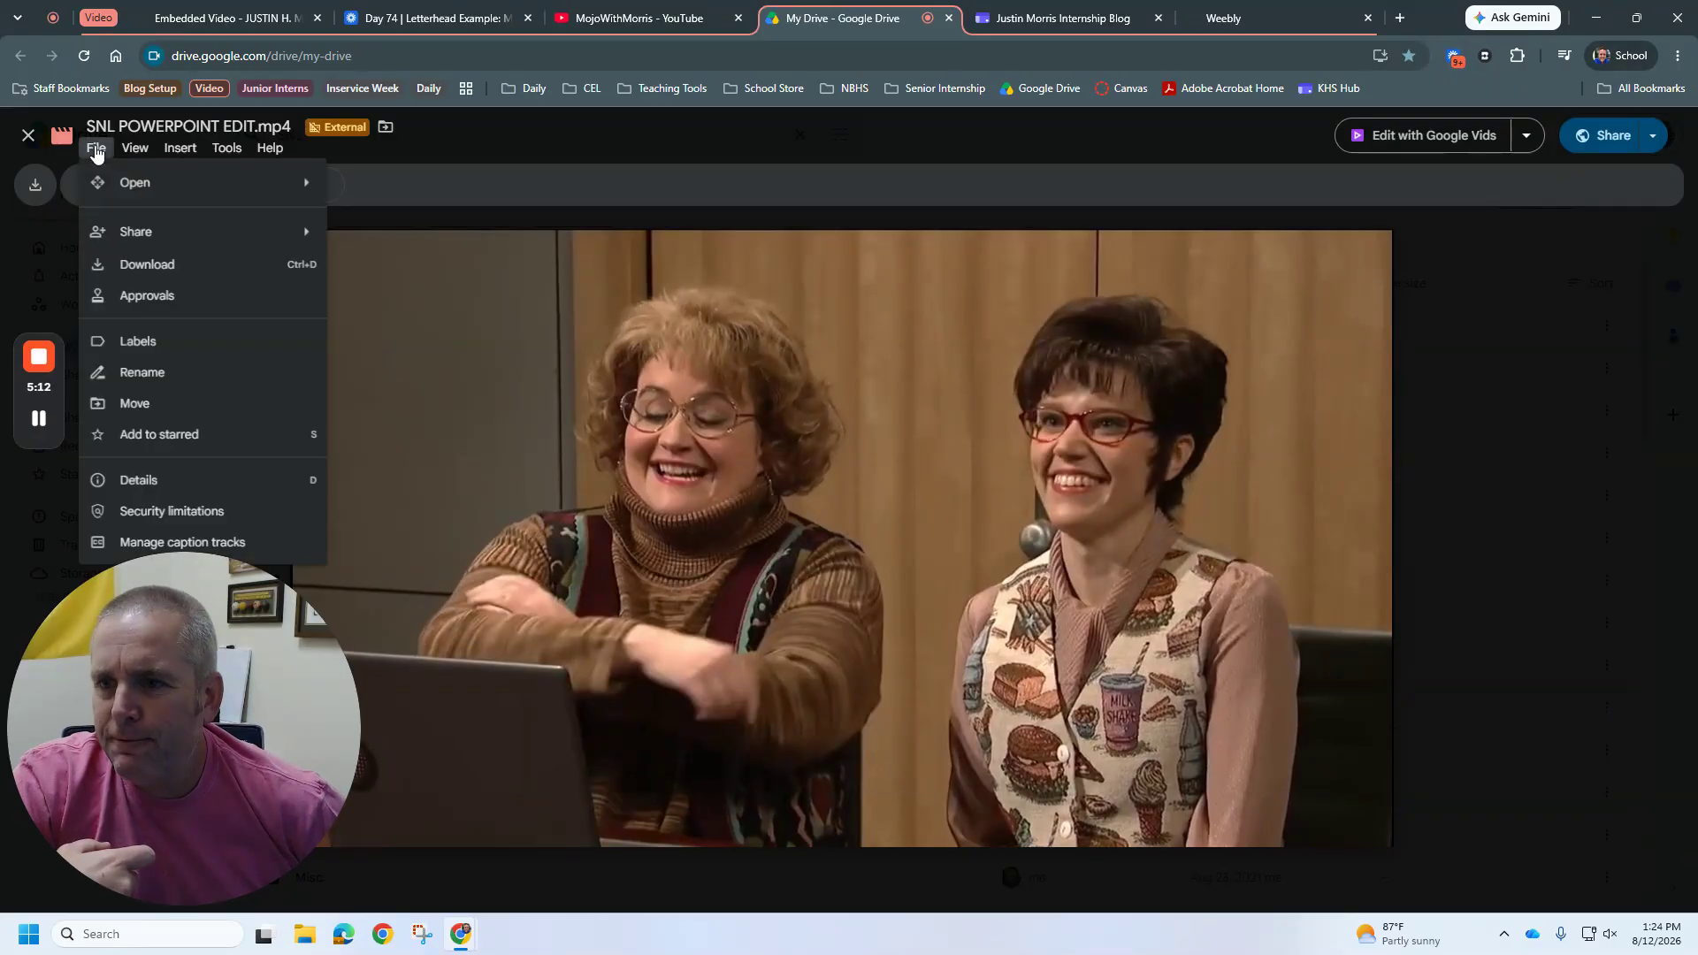
mouse_move(169, 238)
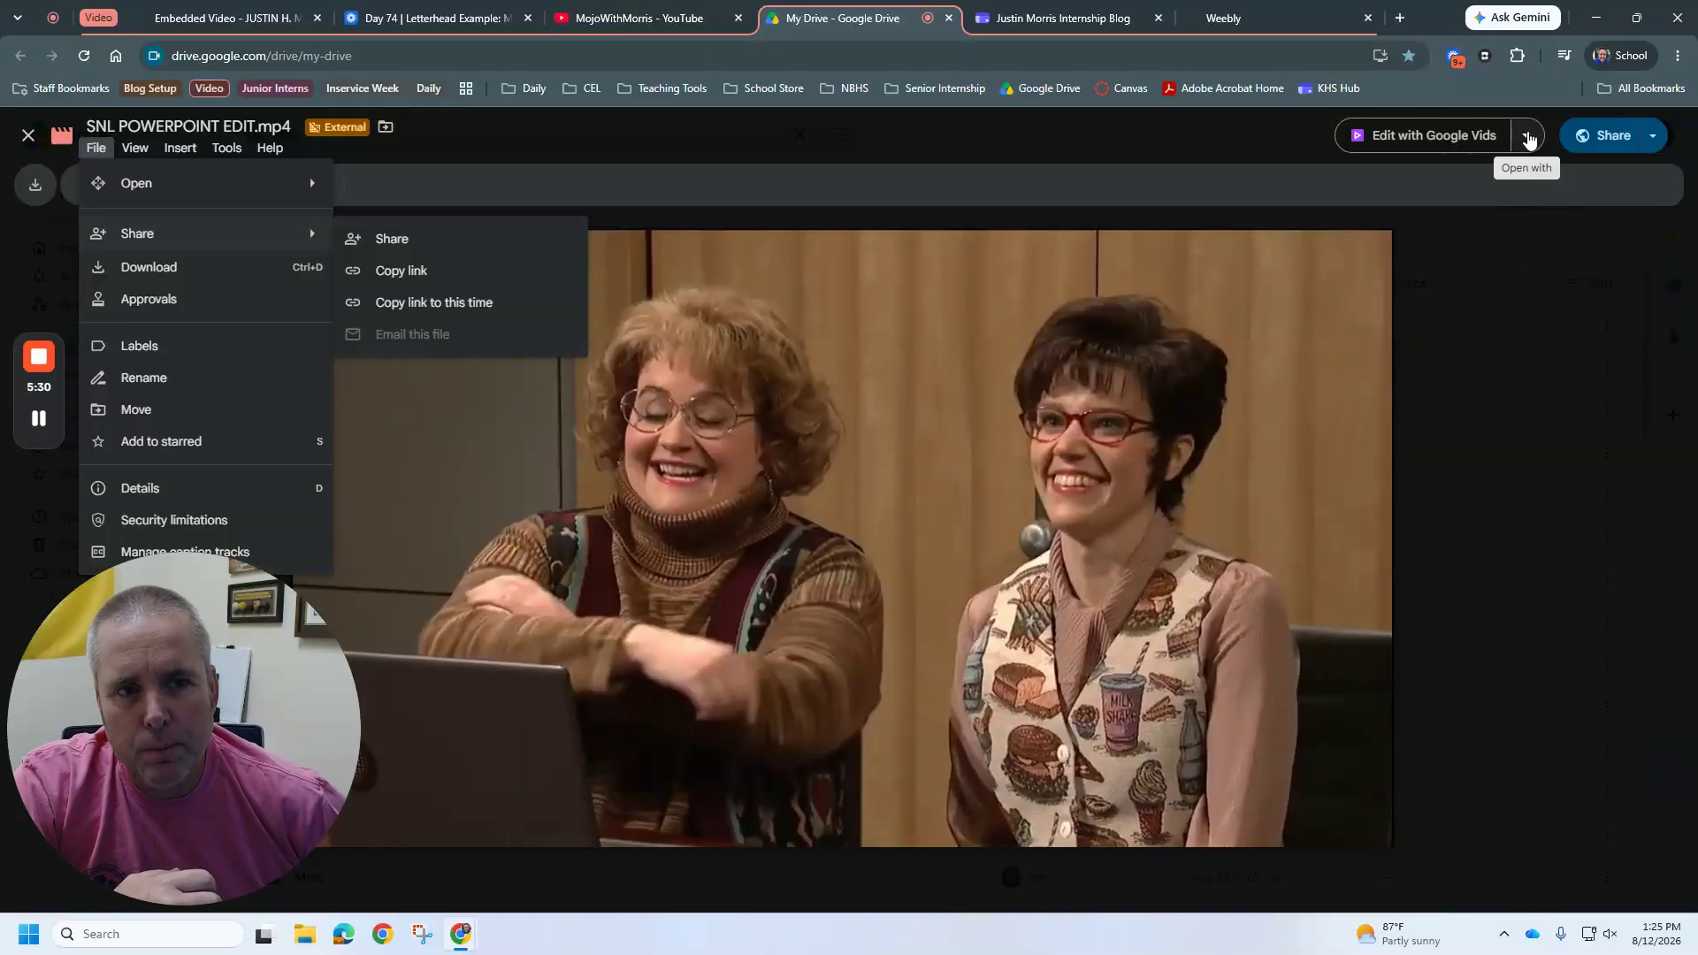
click(1528, 139)
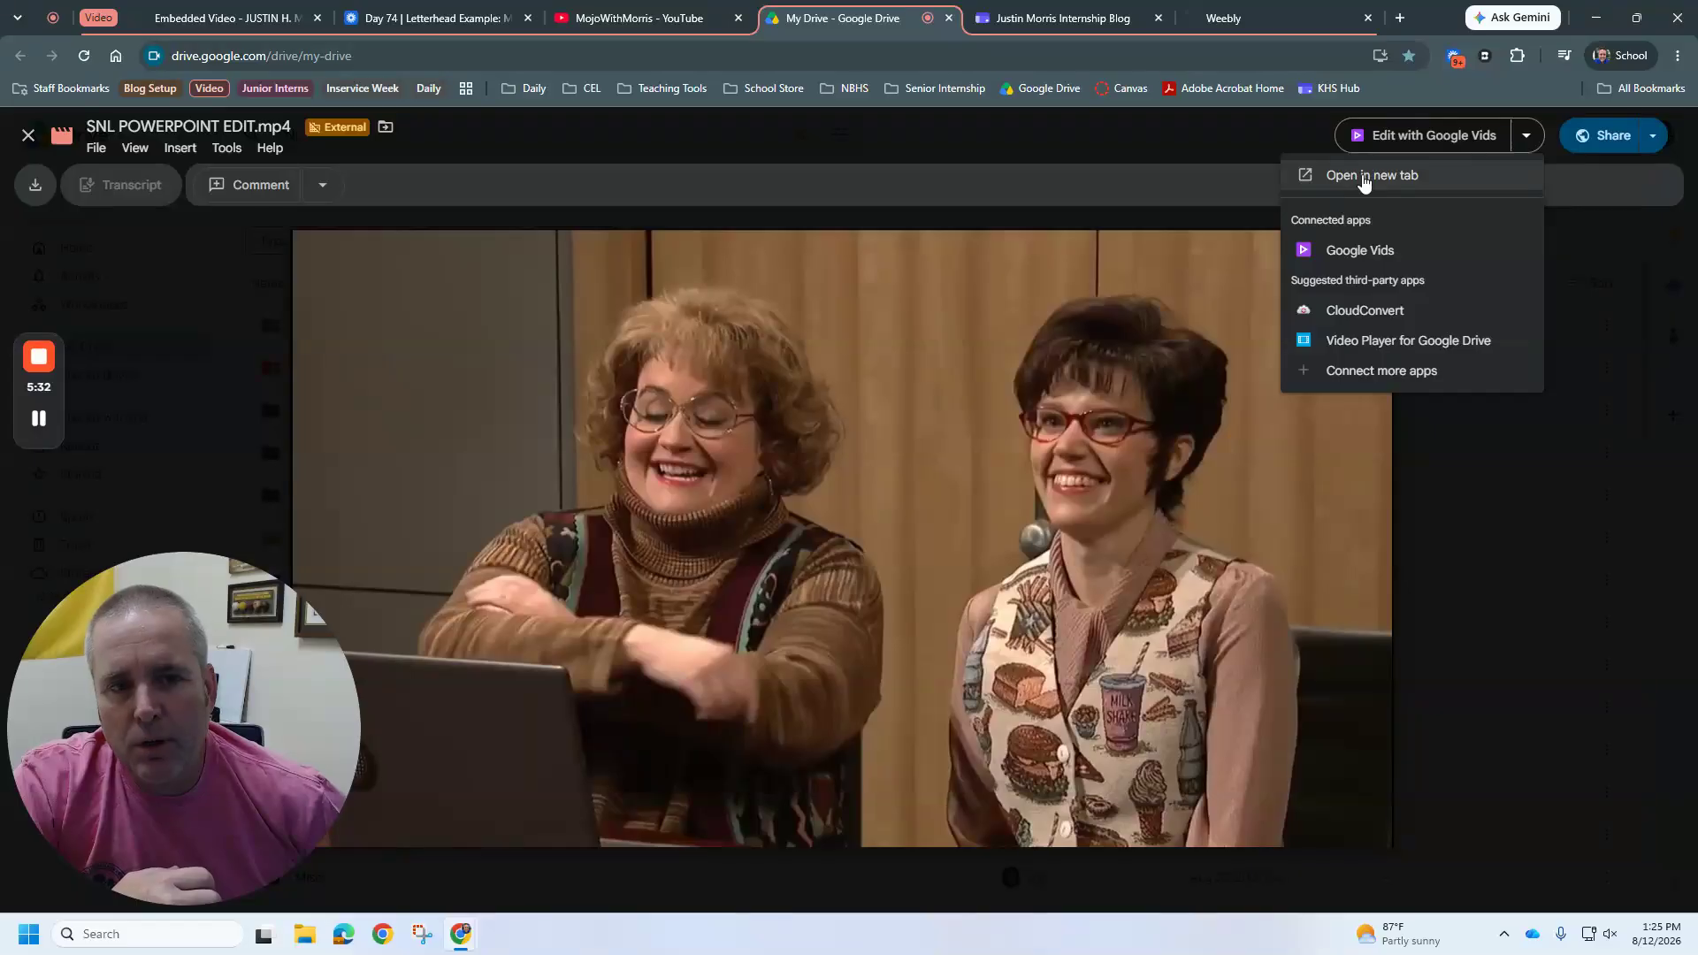
click(1362, 177)
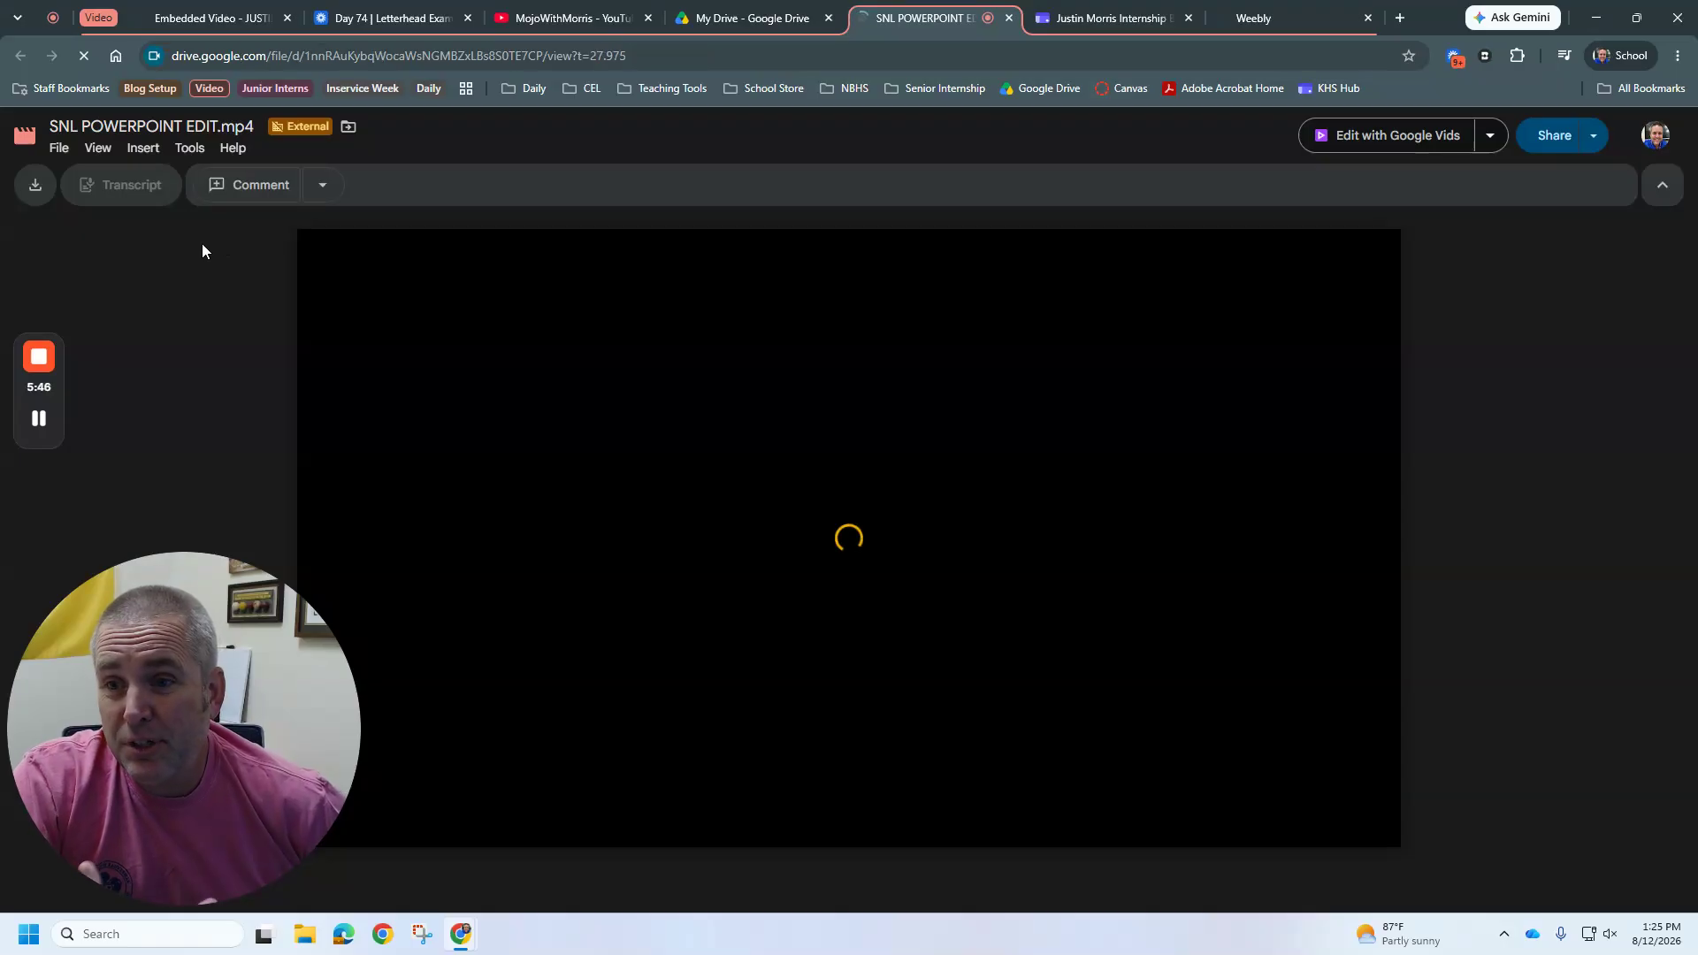
Get the embed link of SNL POWERPOINT EDIT.mp4, copy its complete iframe HTML code and close the embed dialog.
click(60, 151)
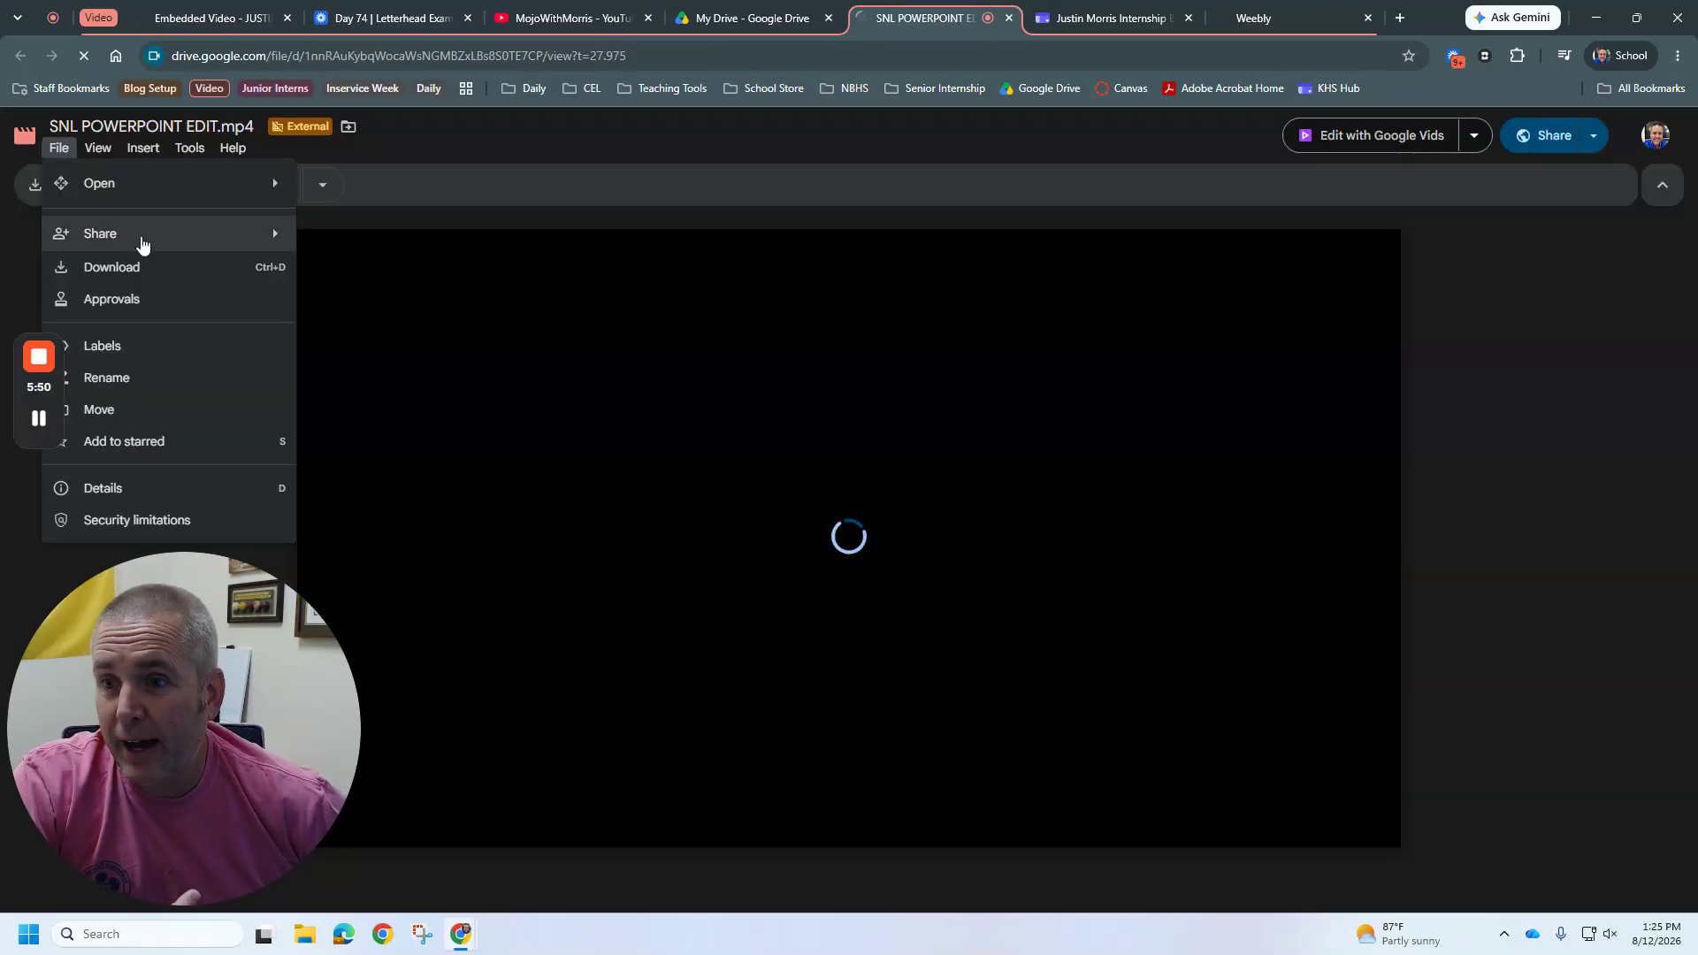
mouse_move(237, 244)
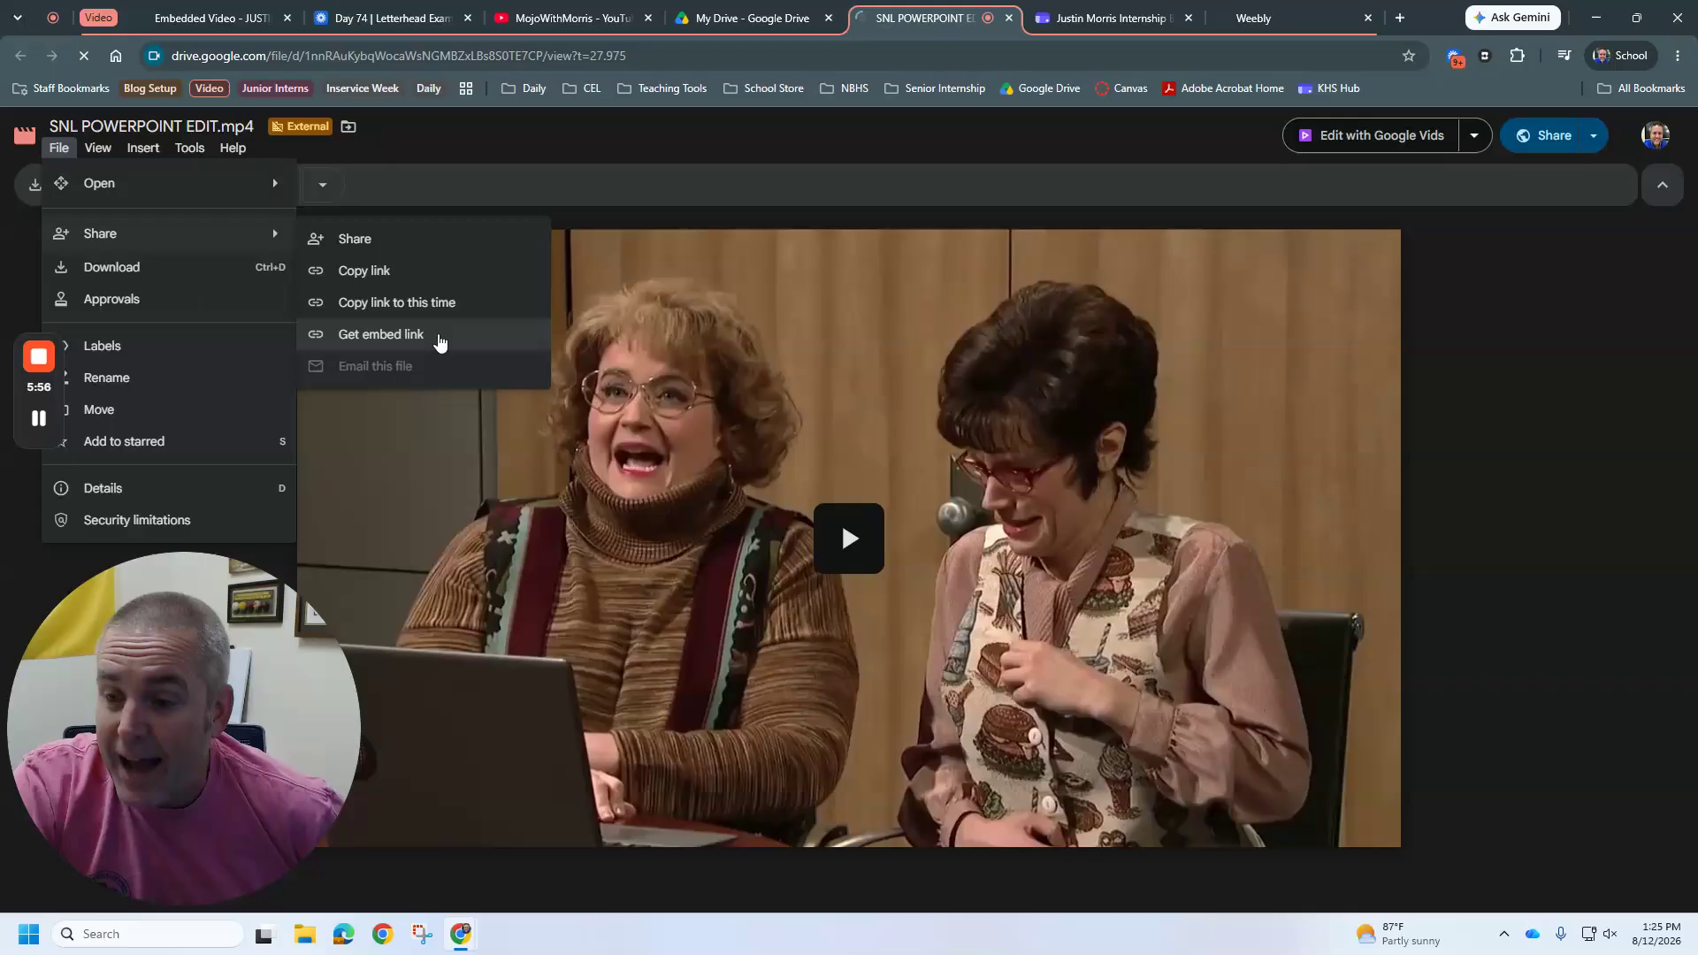
click(440, 341)
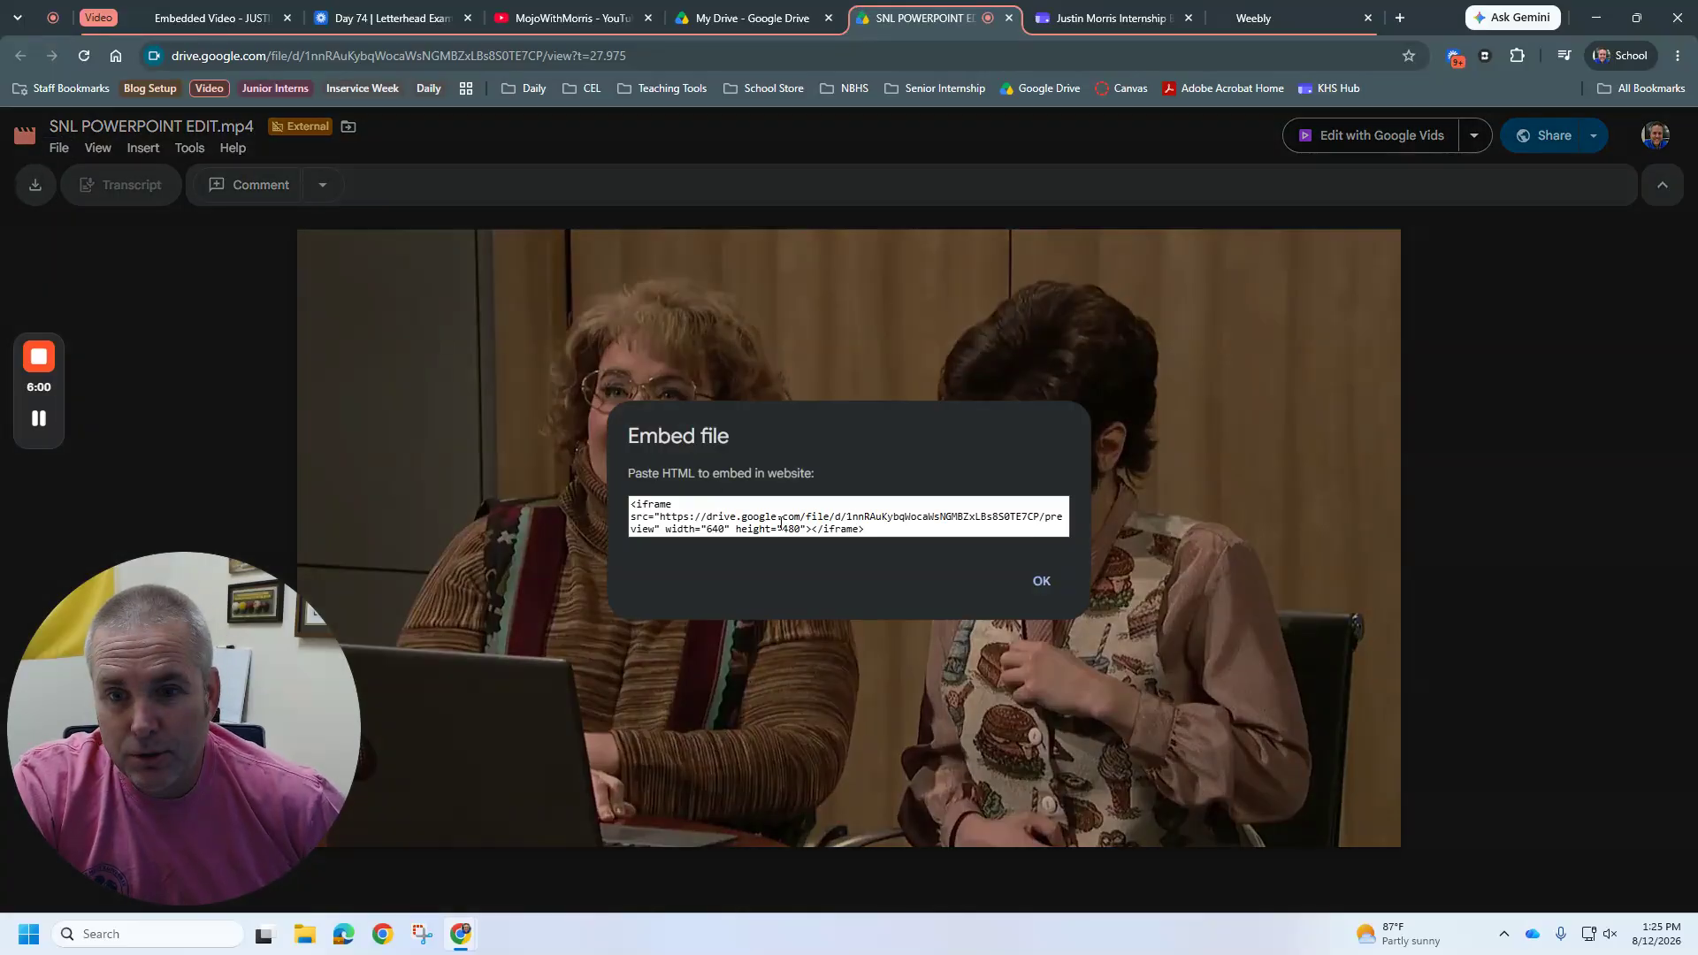
click(782, 522)
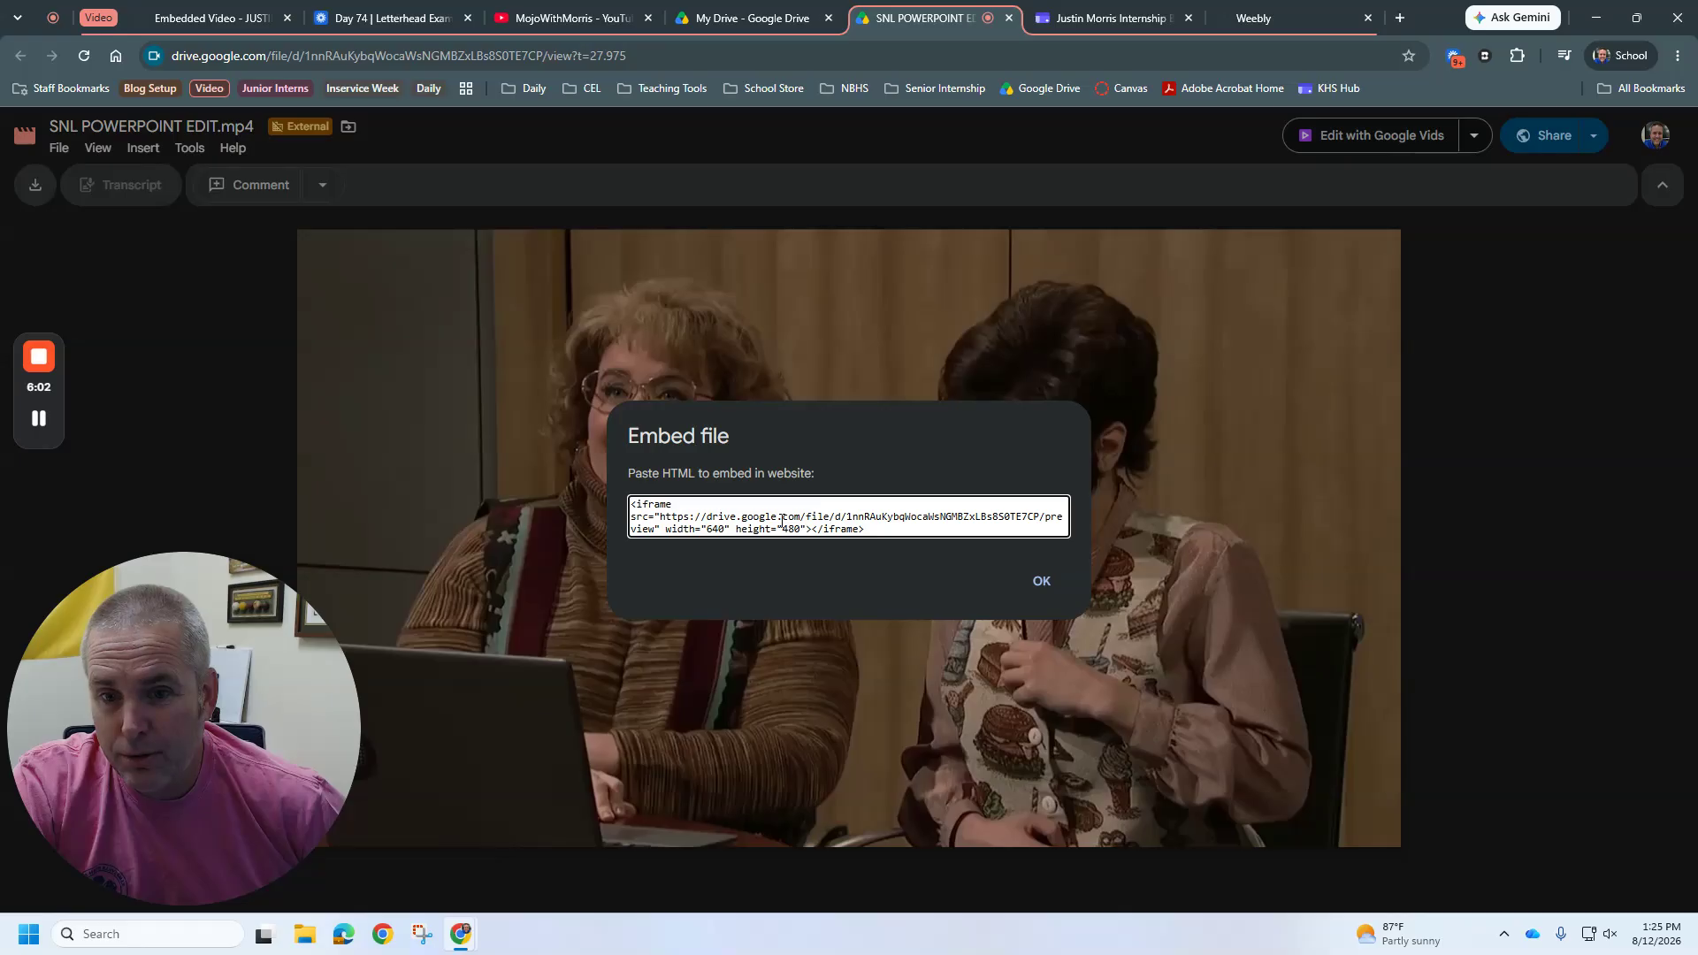
triple_click(781, 520)
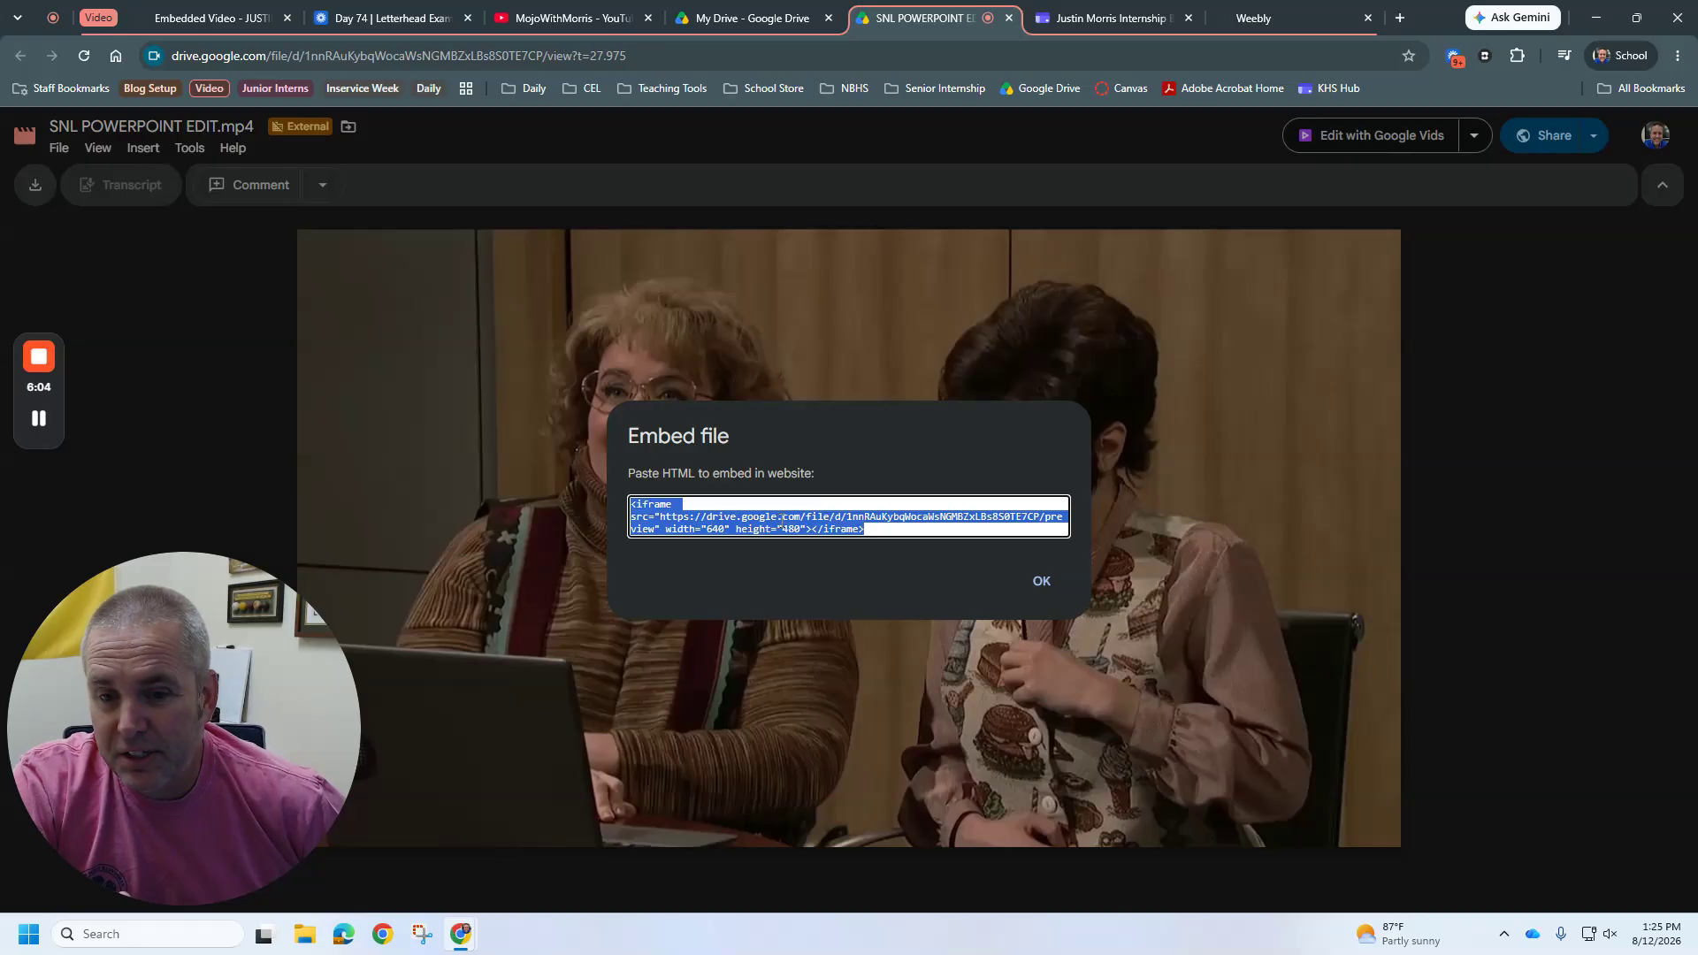
right_click(737, 527)
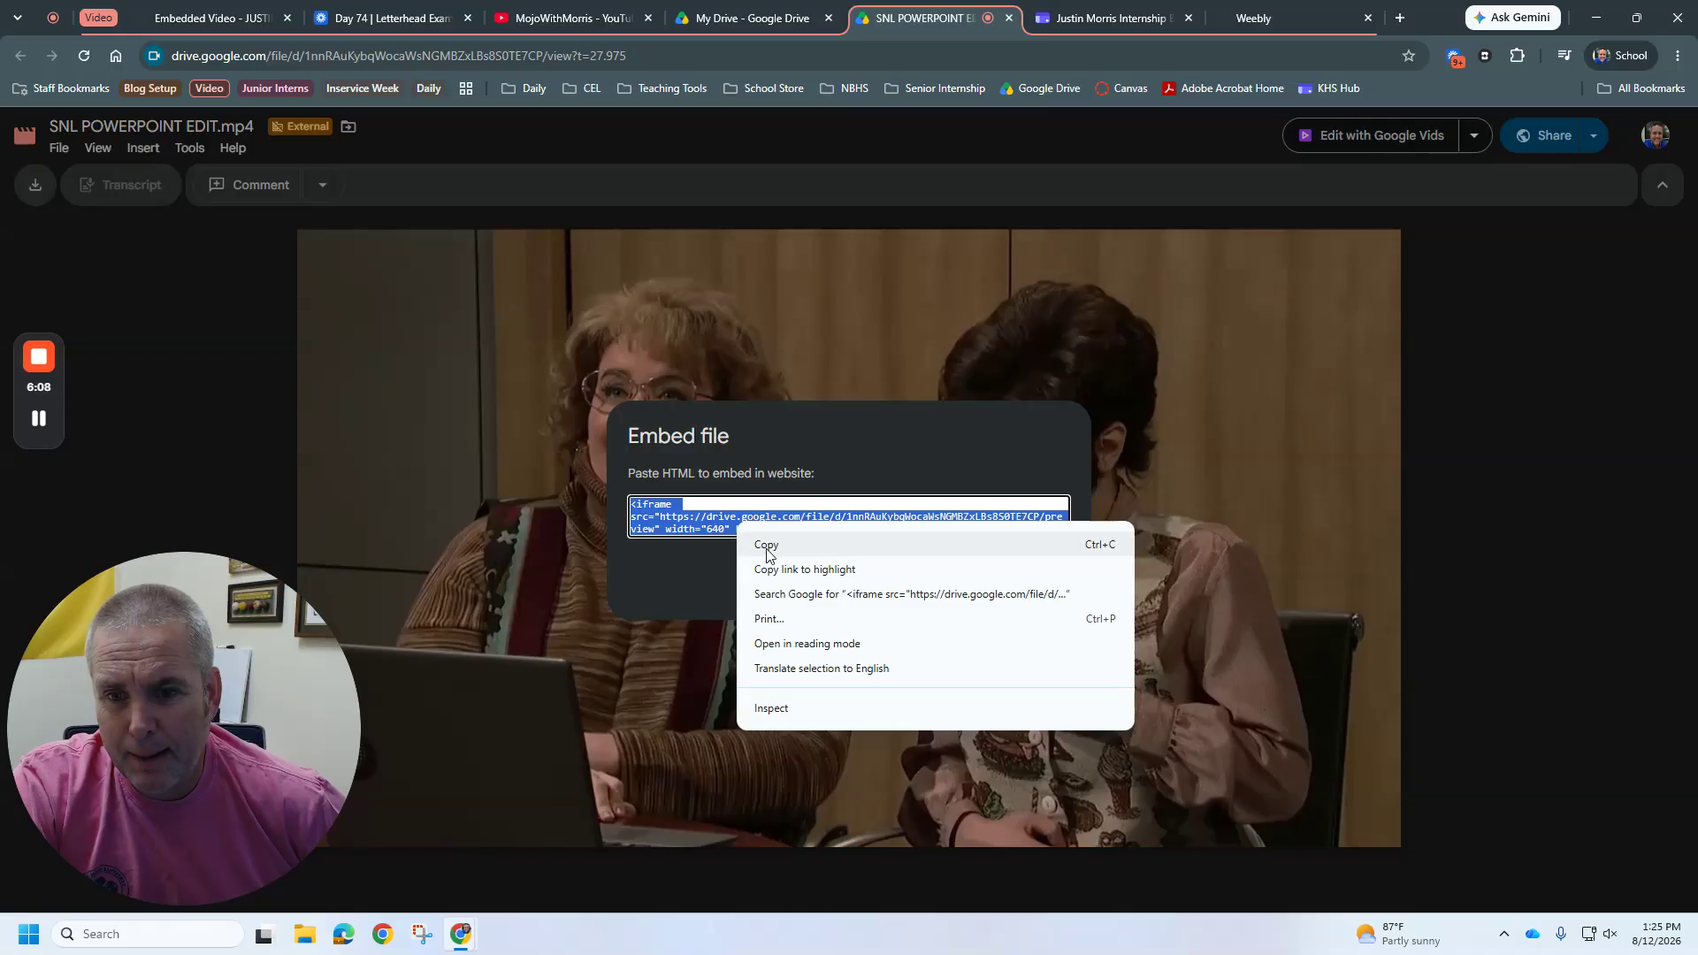
click(769, 544)
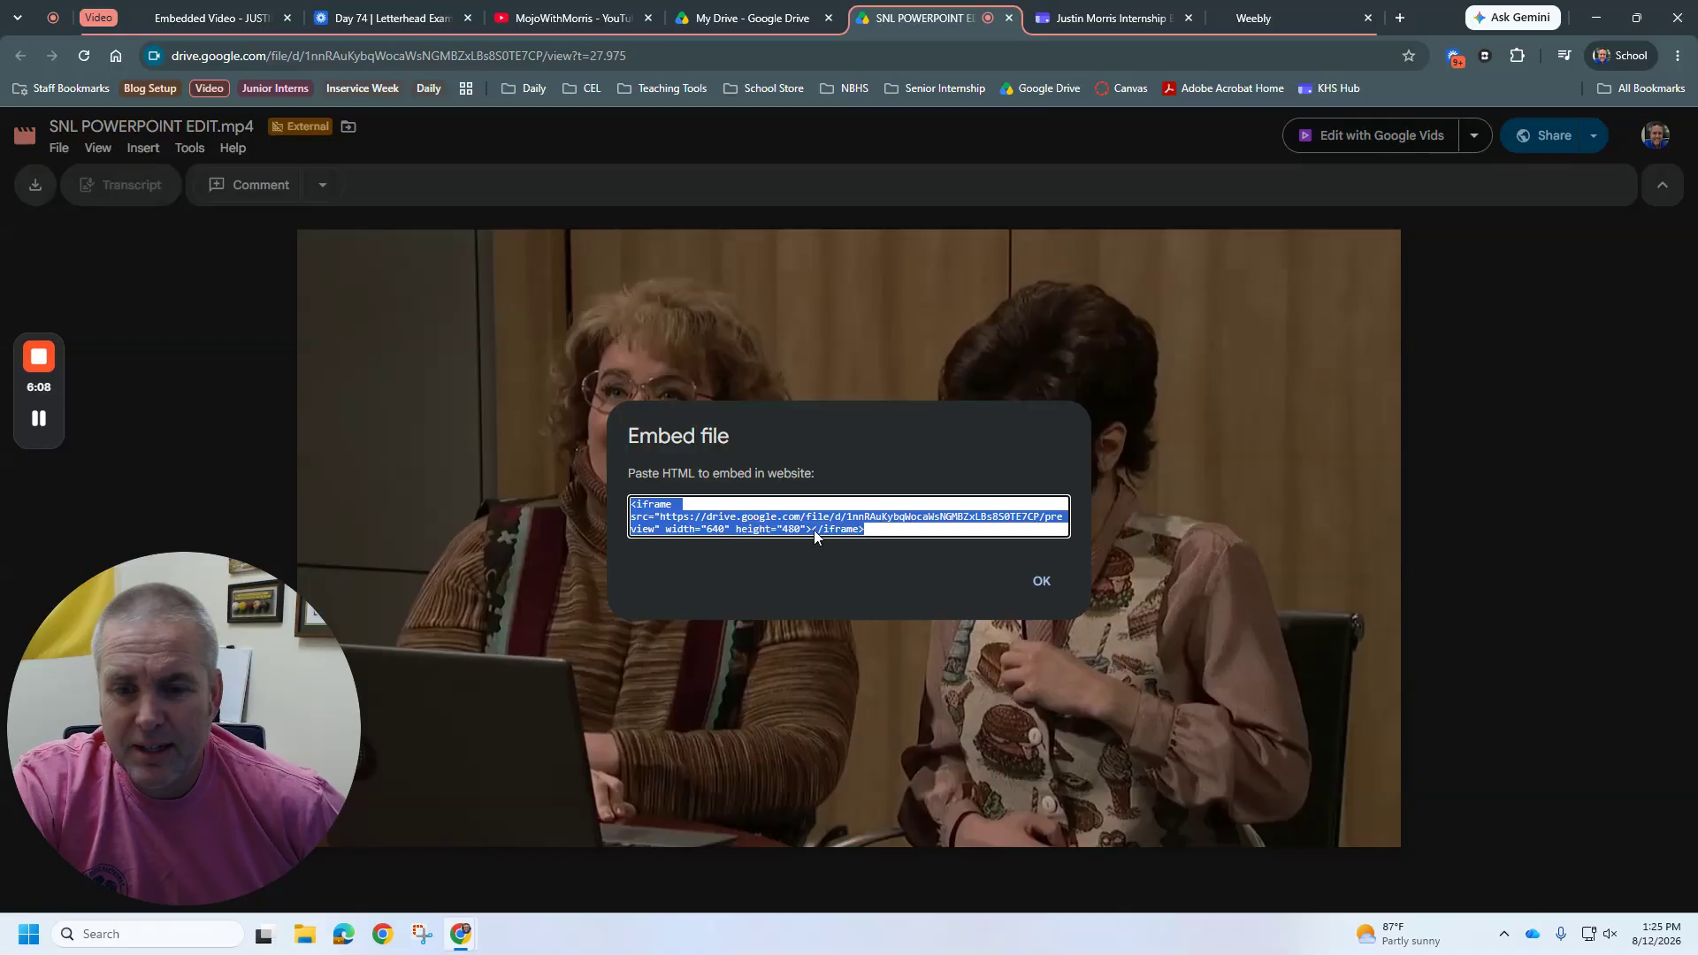
click(1041, 584)
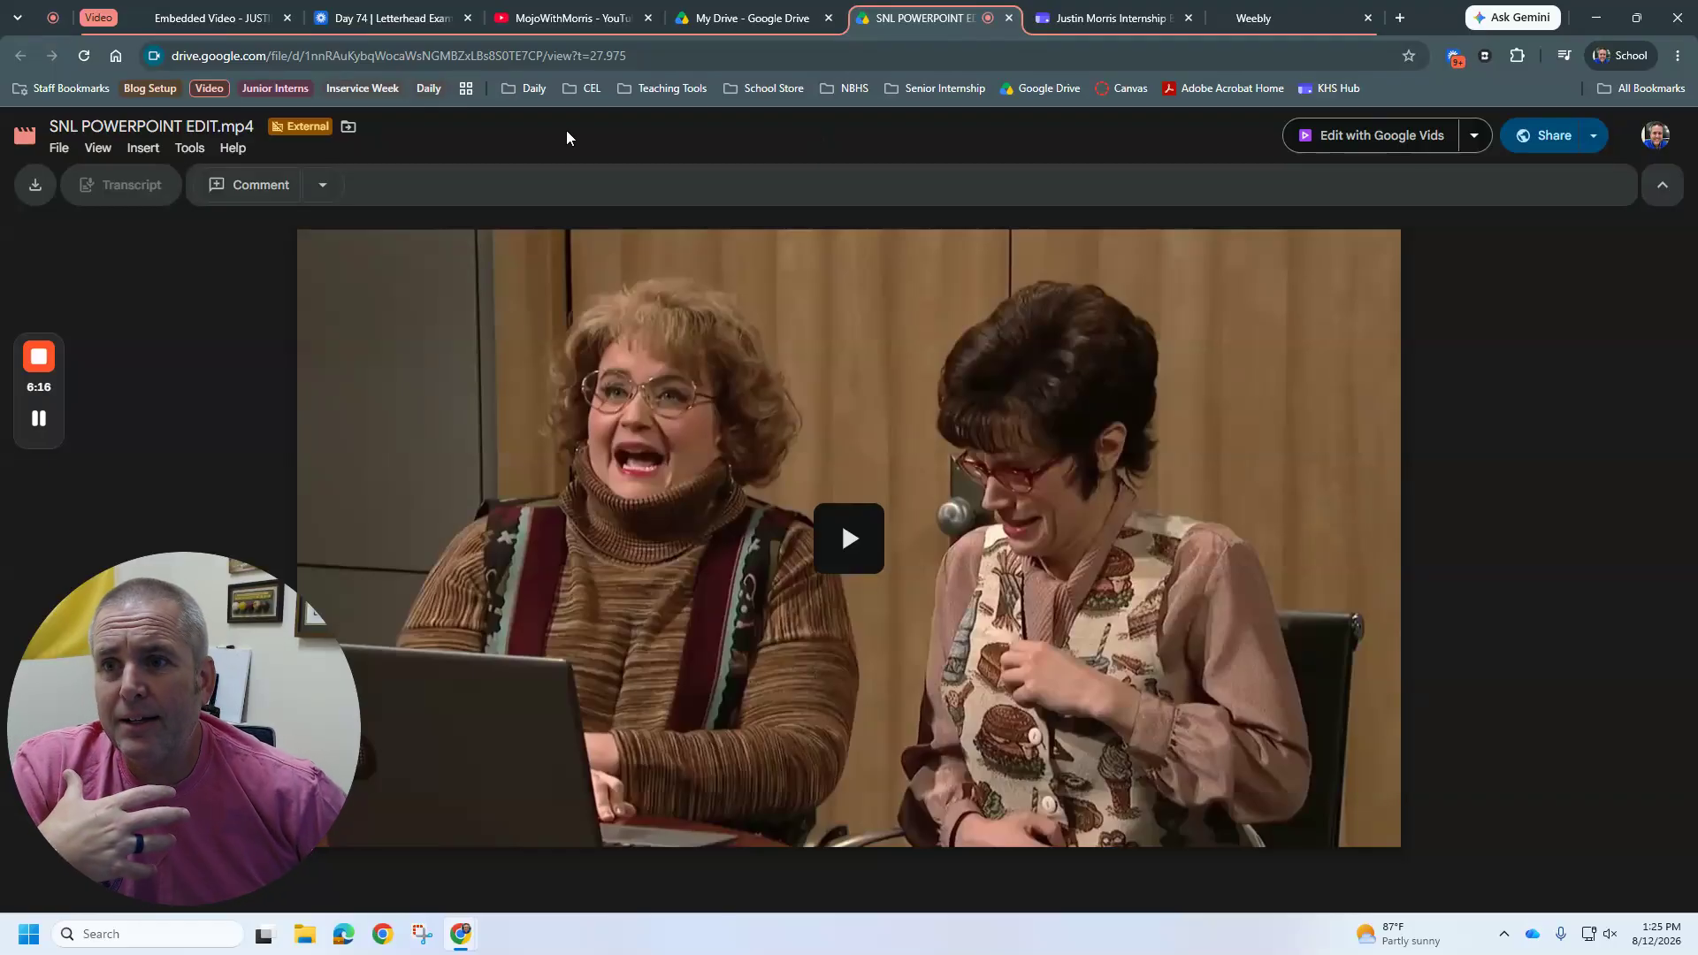
Switch to Google Sites, embed the copied iframe code below the "Using Embed Codes in a Google Site" header and widen the video frame.
click(1082, 16)
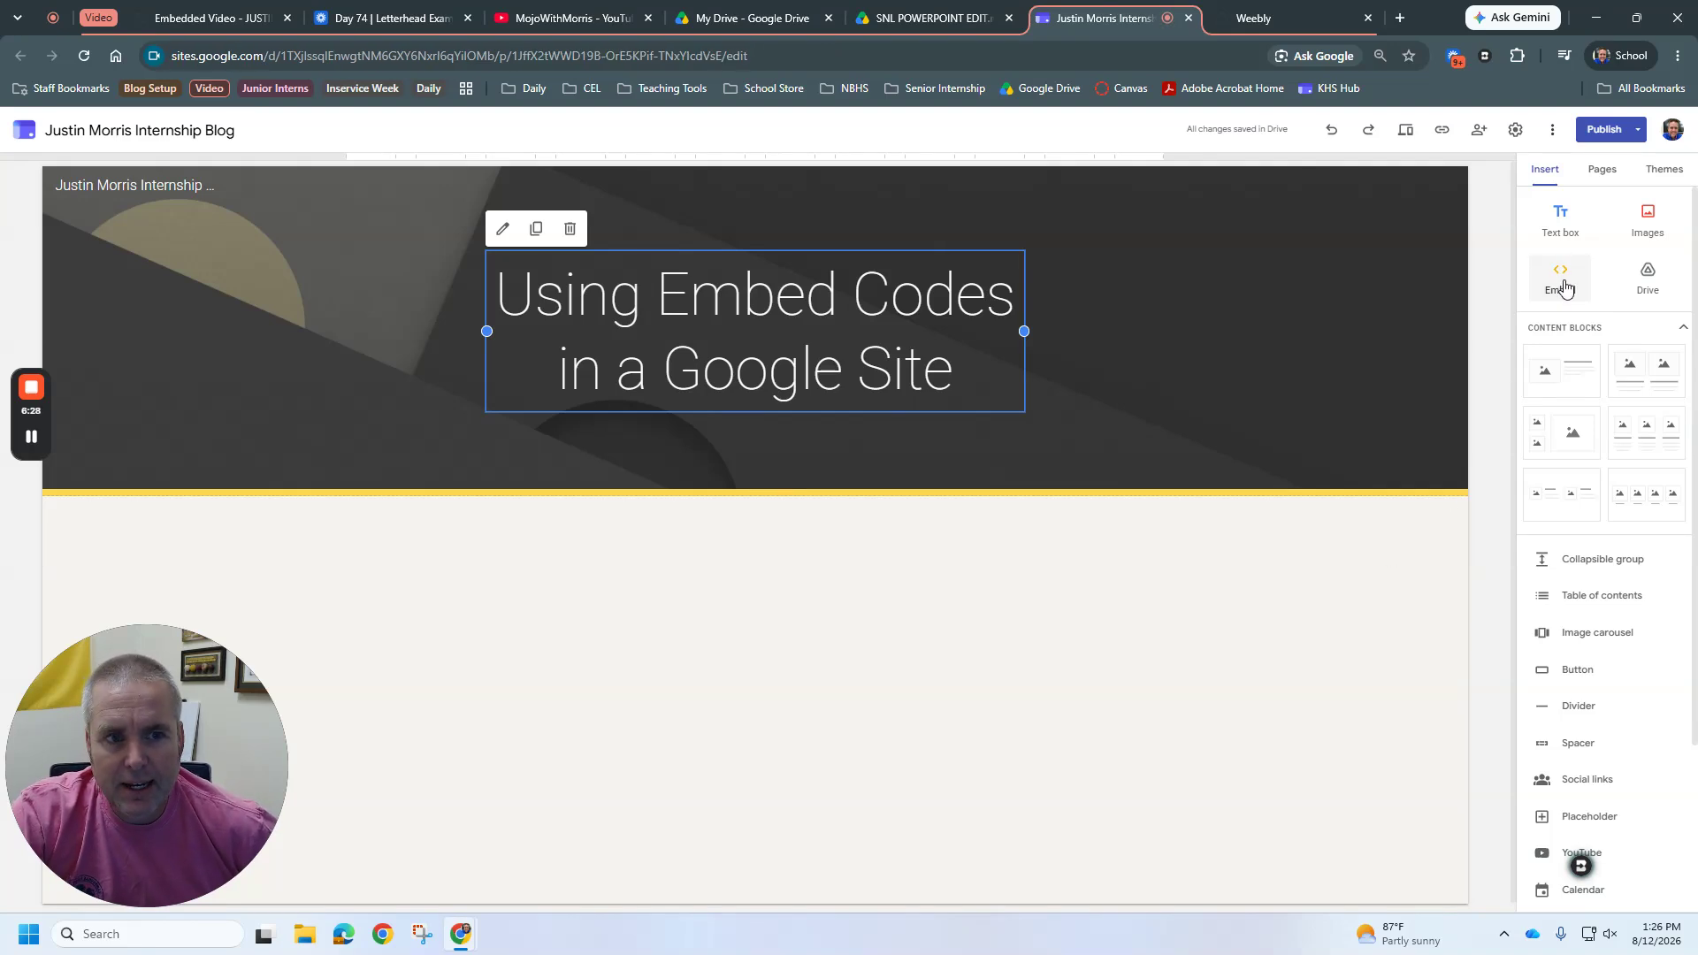
click(1366, 561)
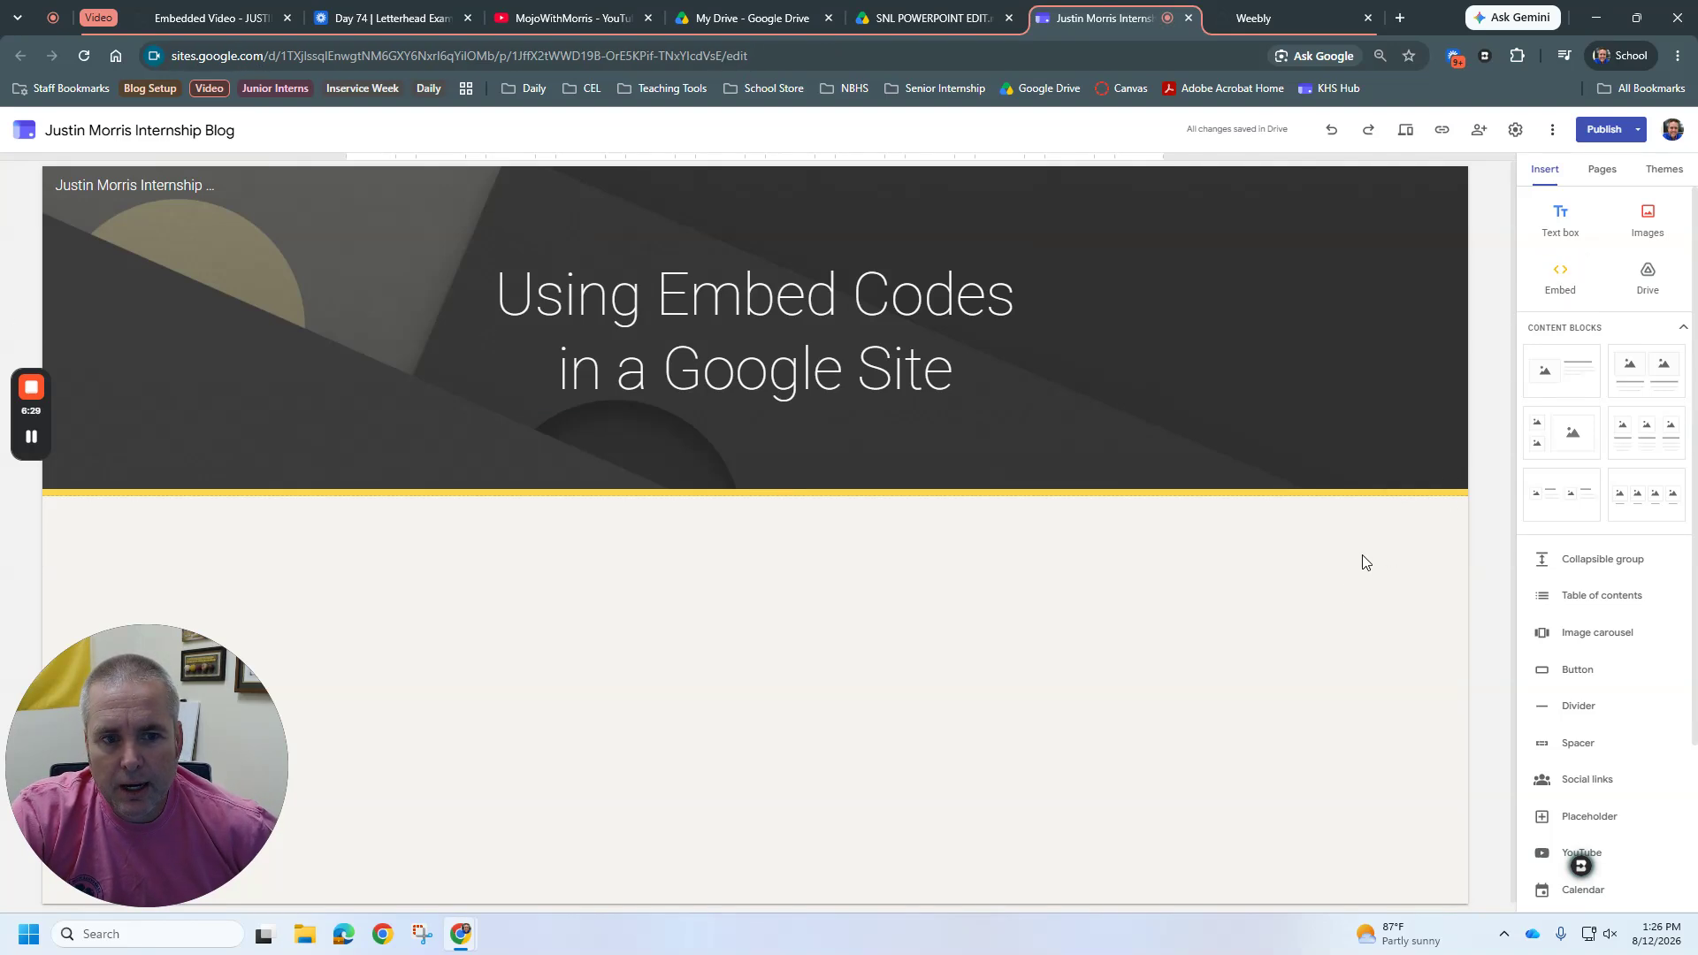
click(1561, 285)
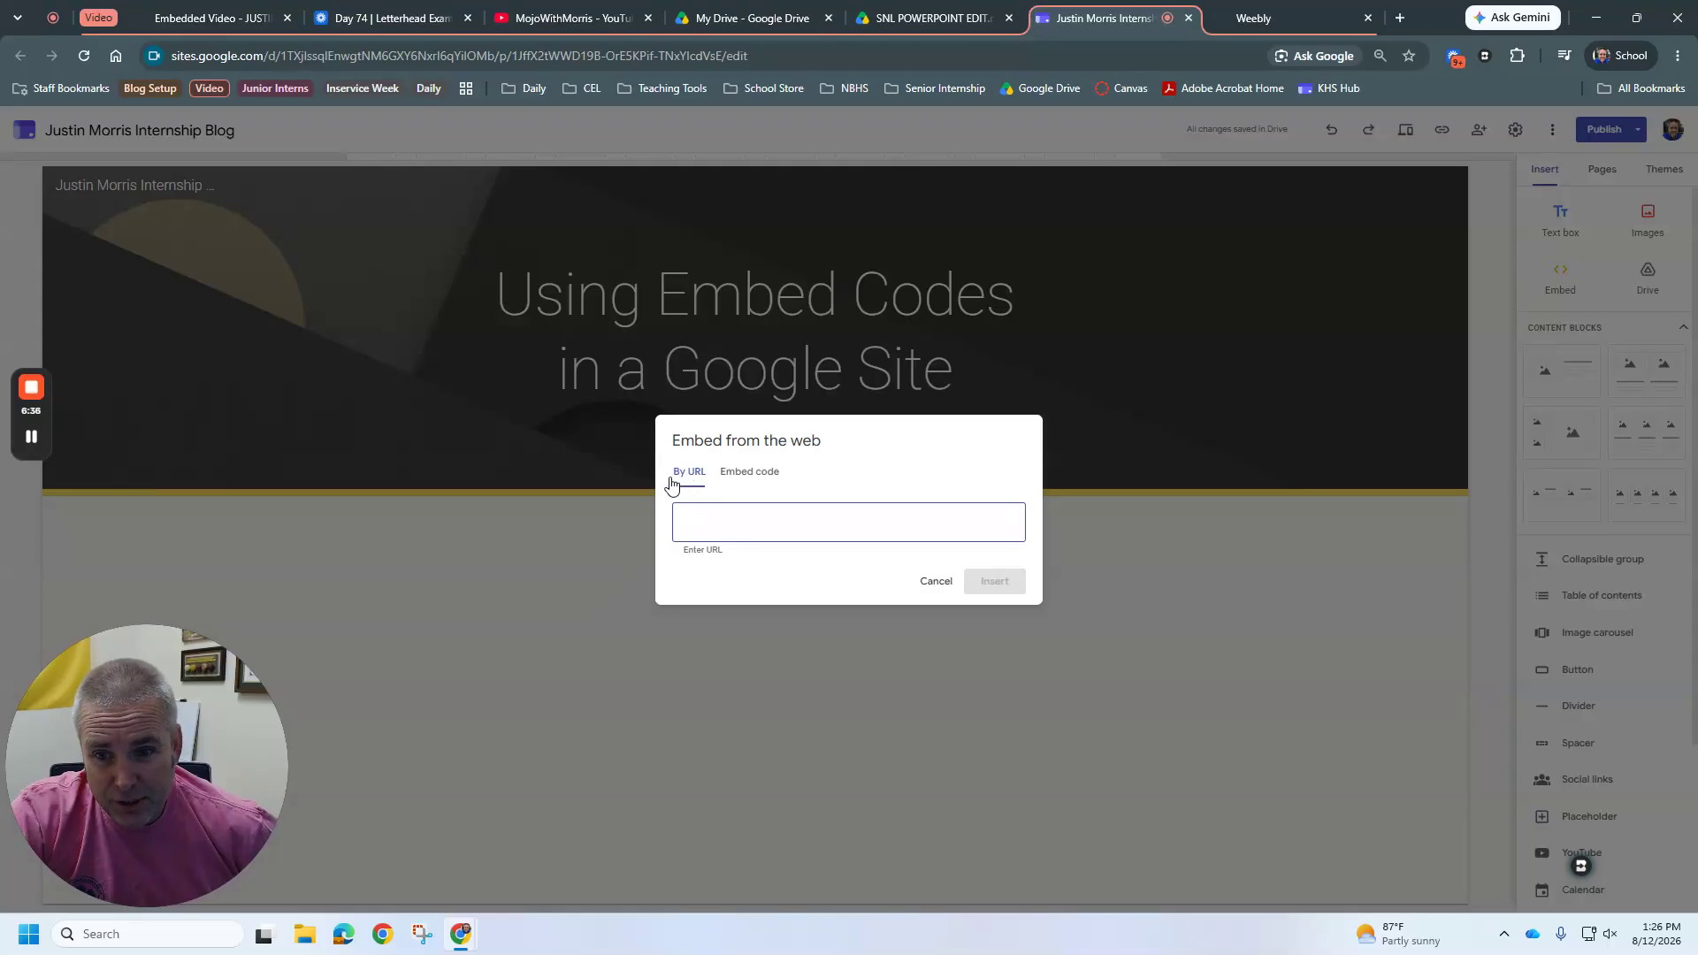
click(748, 475)
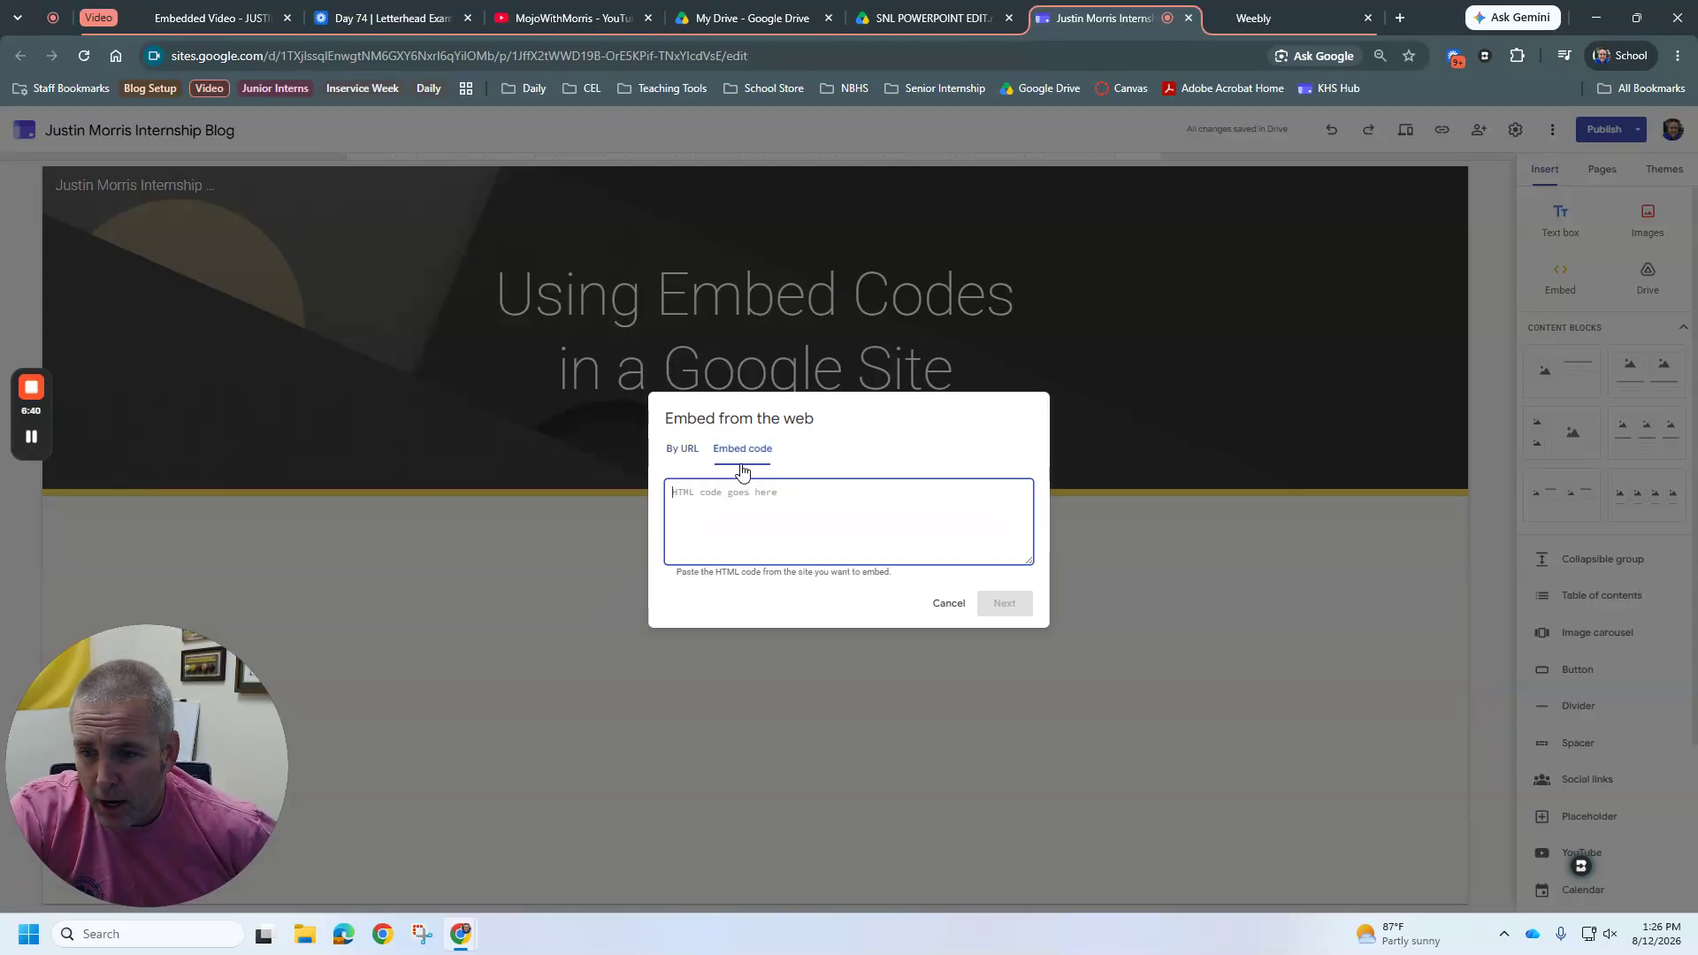
right_click(741, 504)
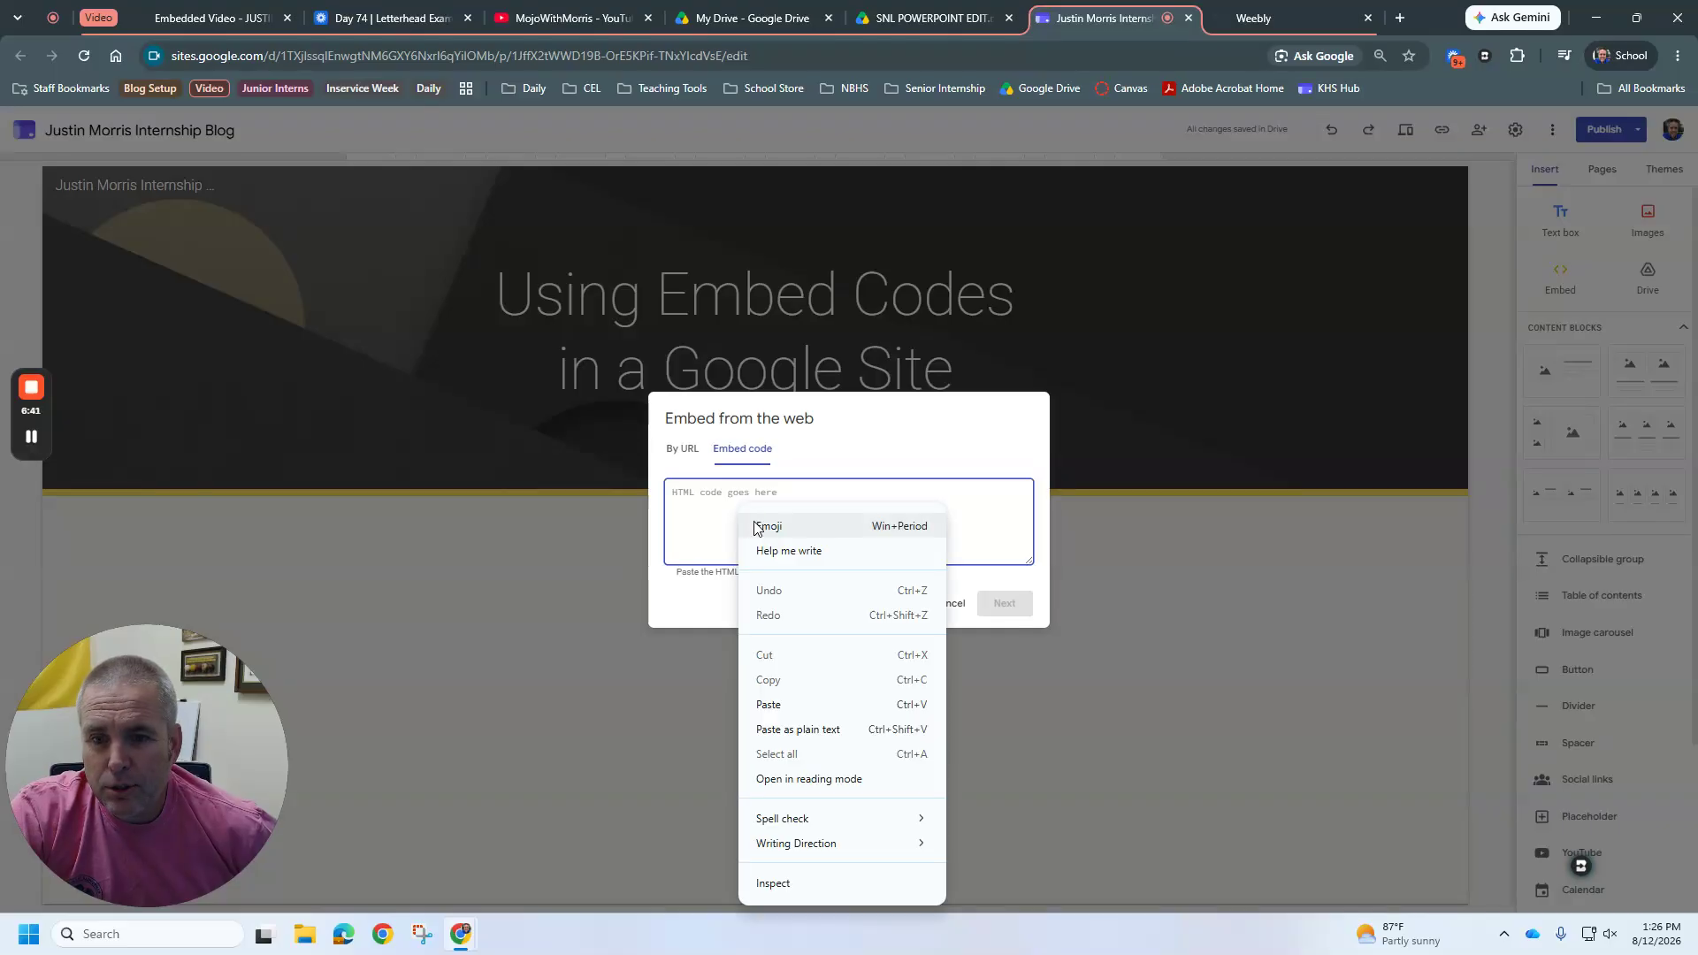
click(770, 705)
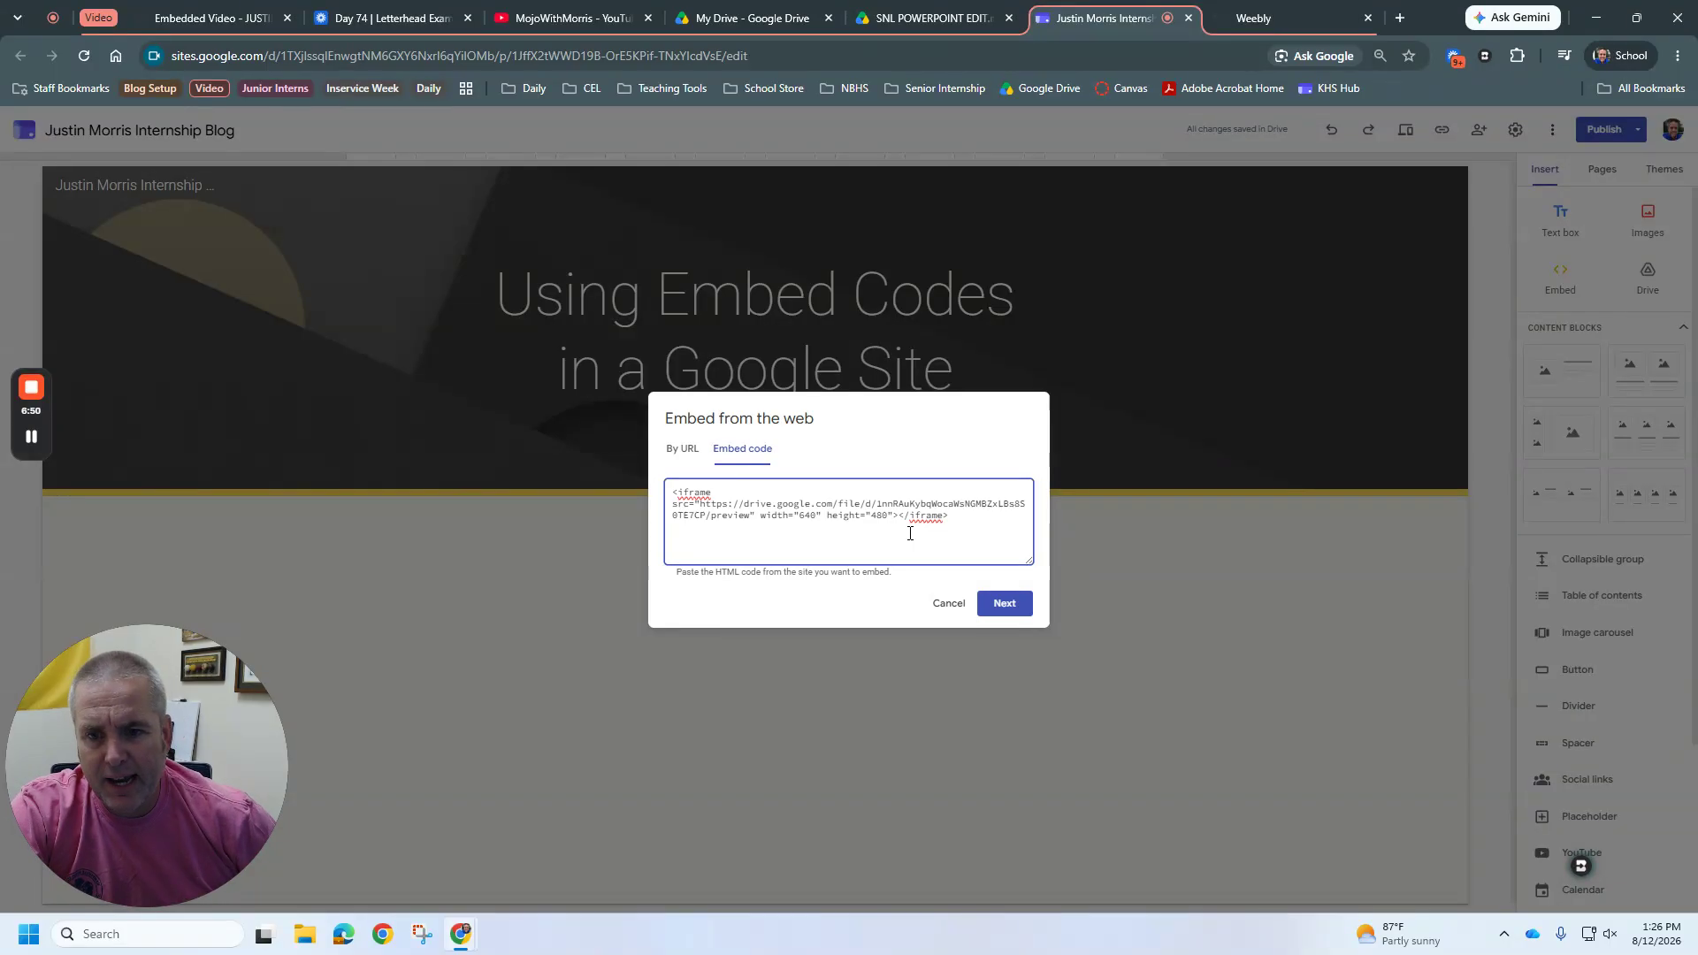
click(1002, 607)
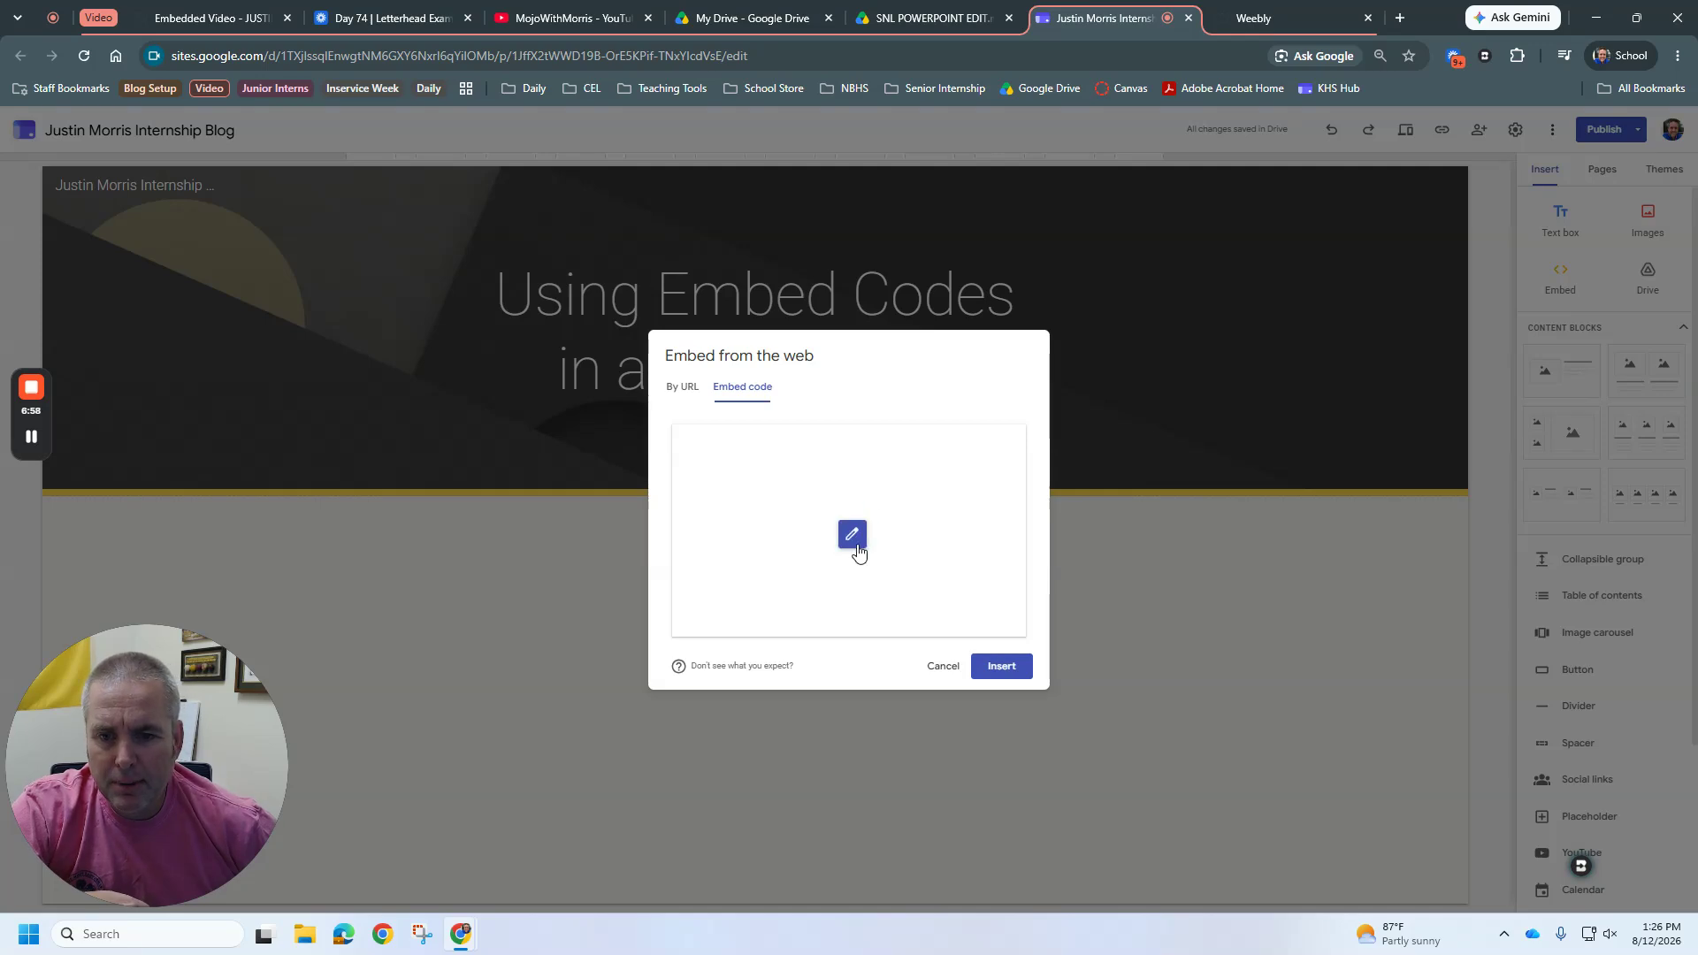
click(1009, 669)
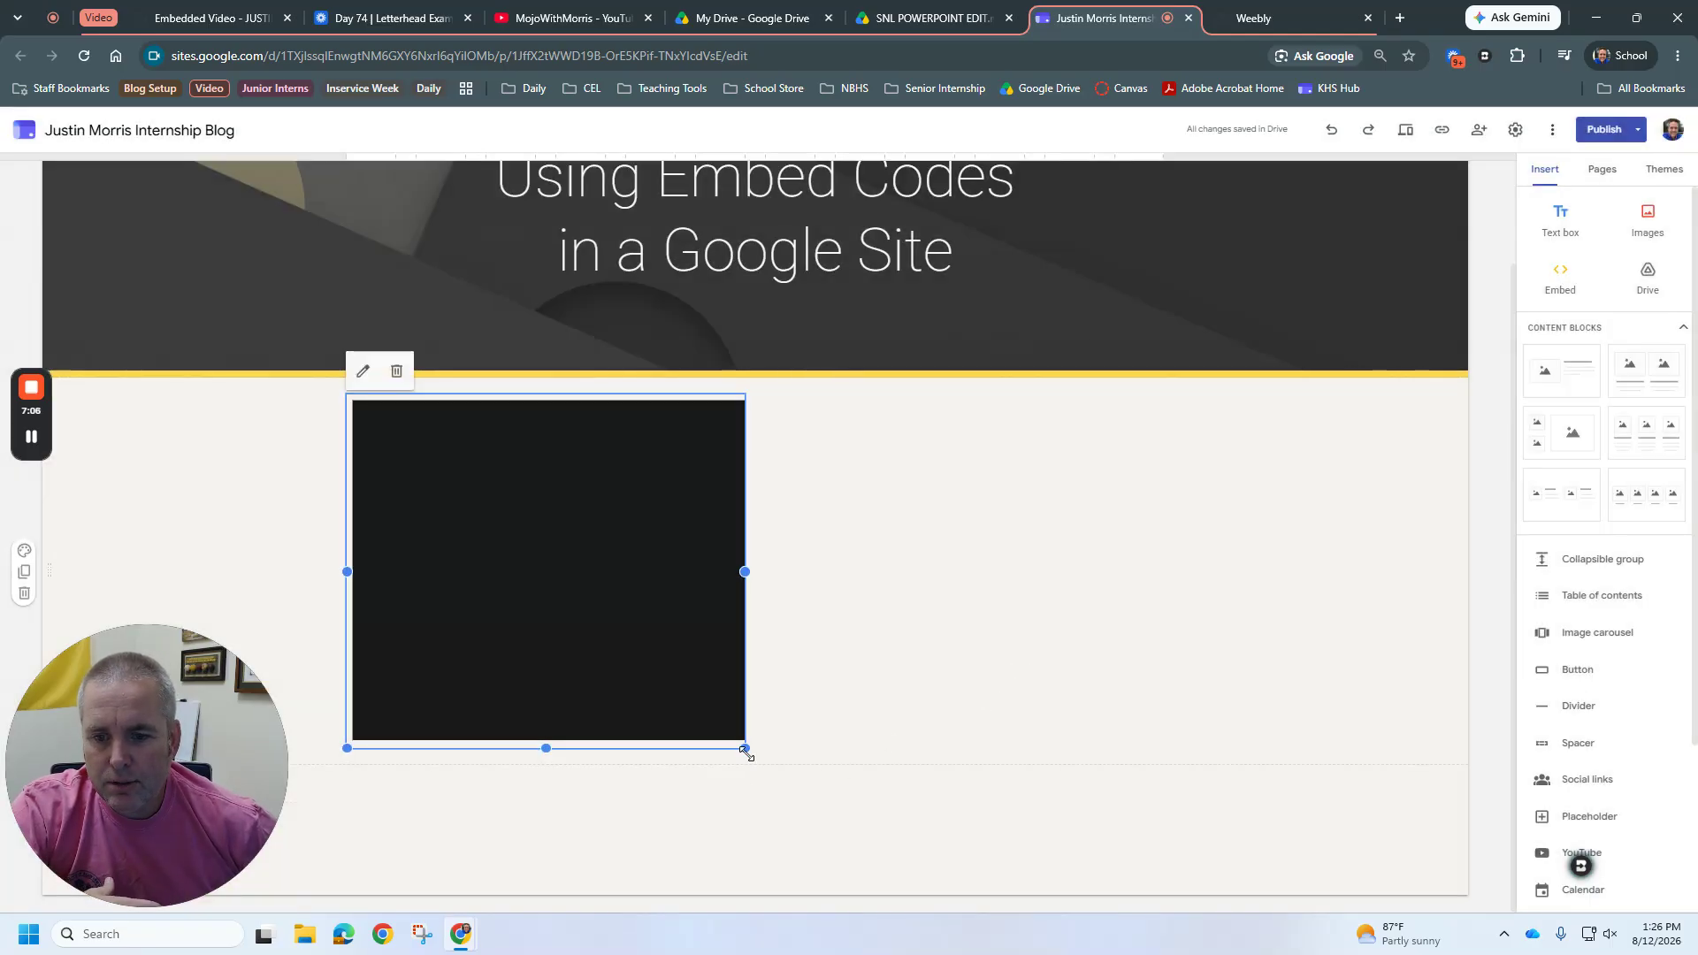
drag(744, 748, 894, 770)
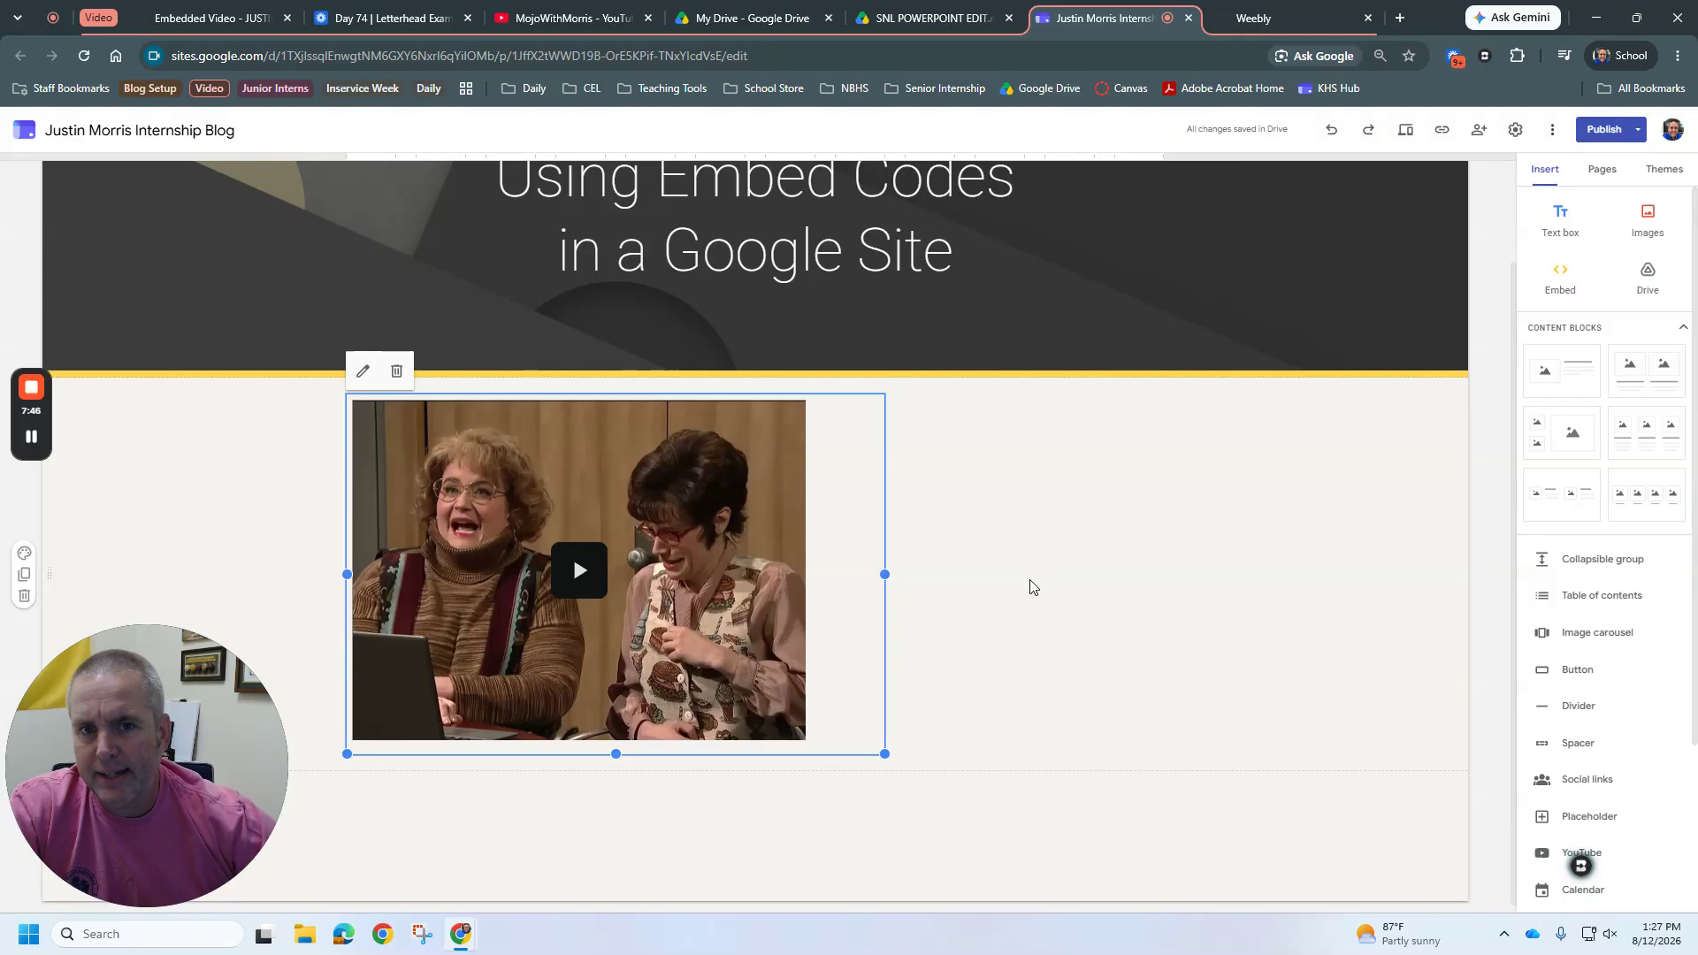
Switch to the Weebly editor, add an Embed Code element below the header and replace its placeholder with the copied Google Drive iframe code.
click(1247, 21)
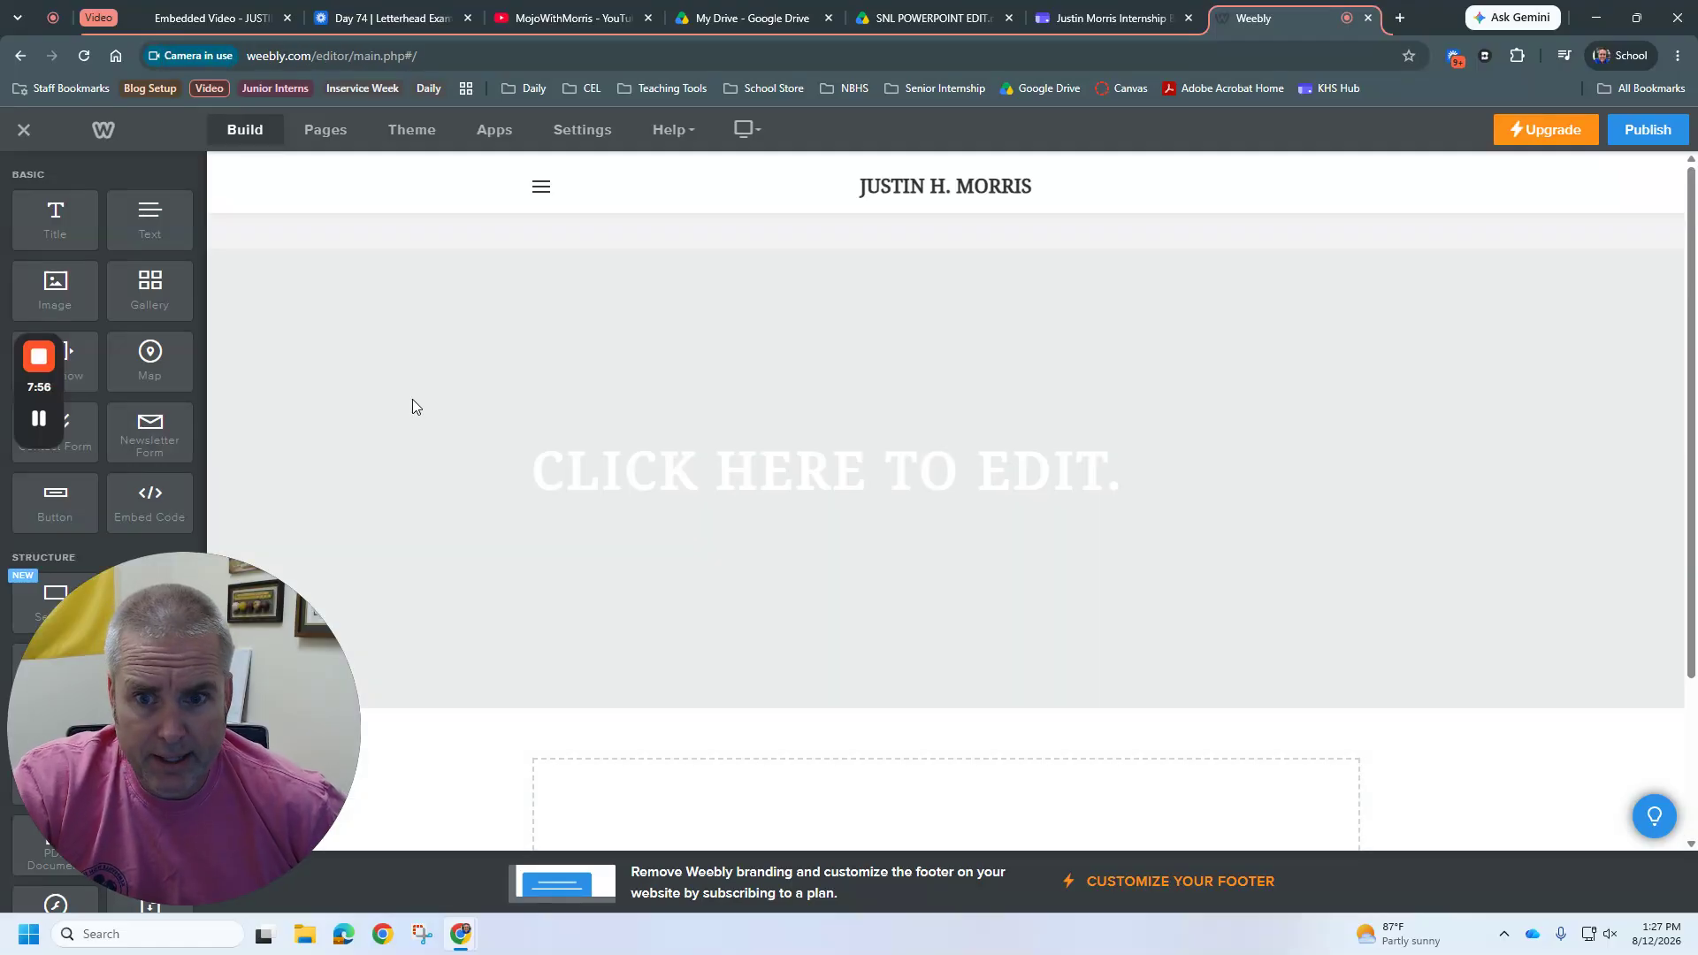
drag(142, 499, 893, 776)
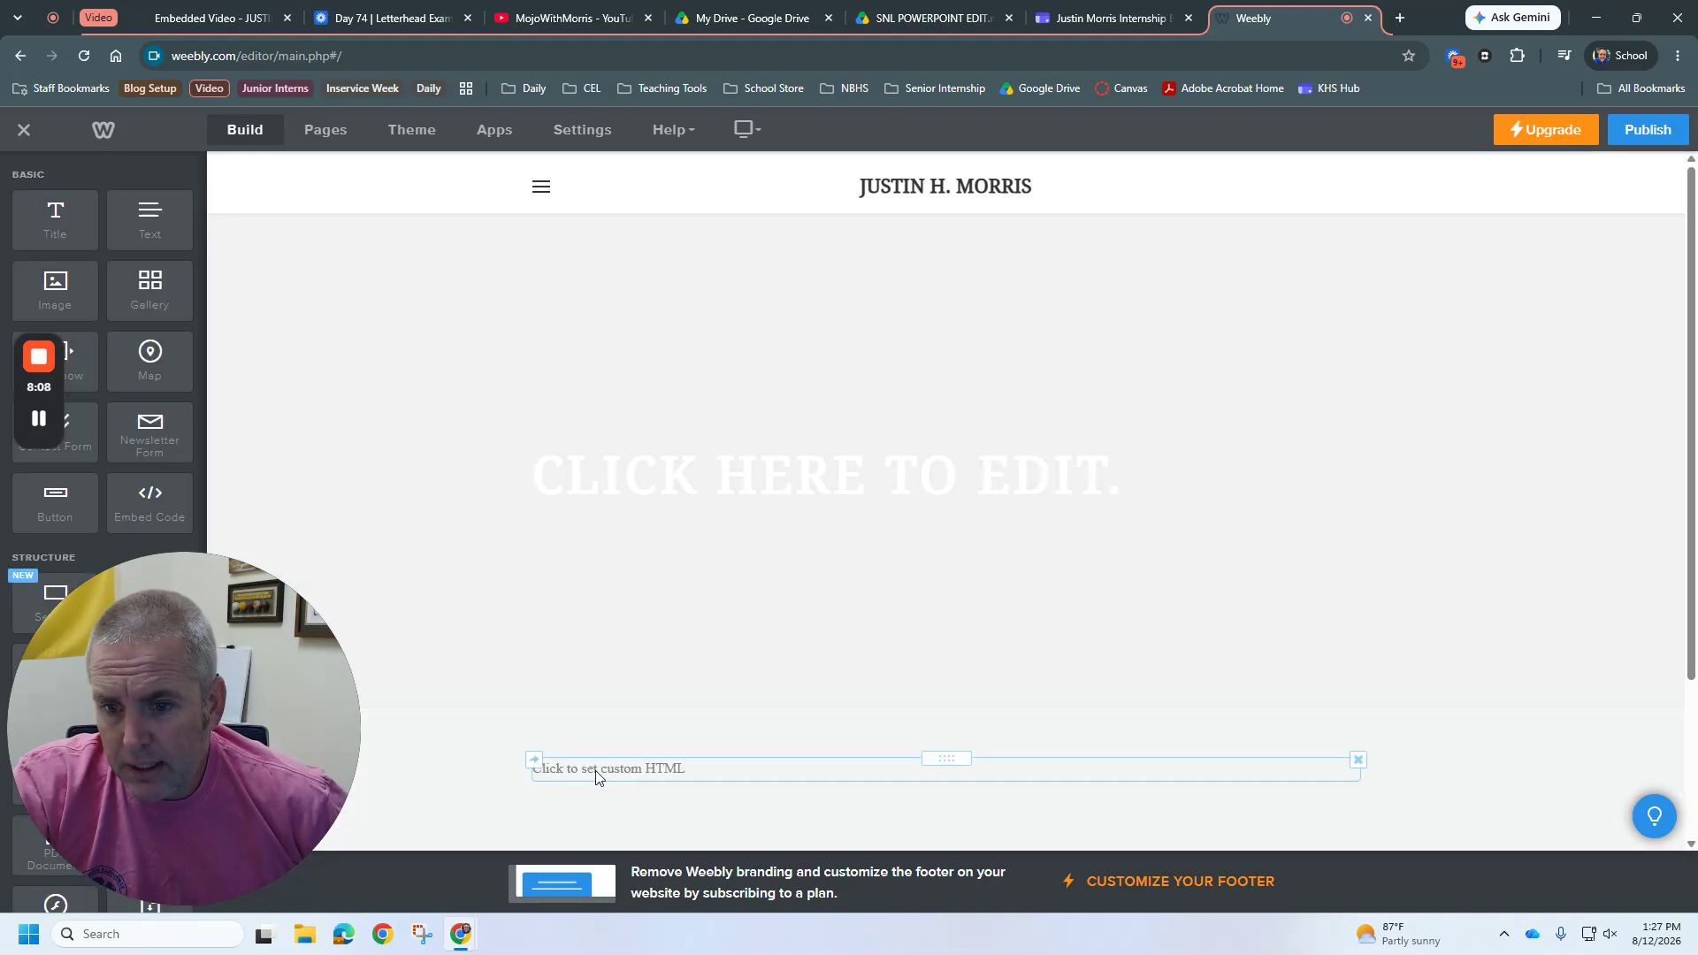
click(596, 776)
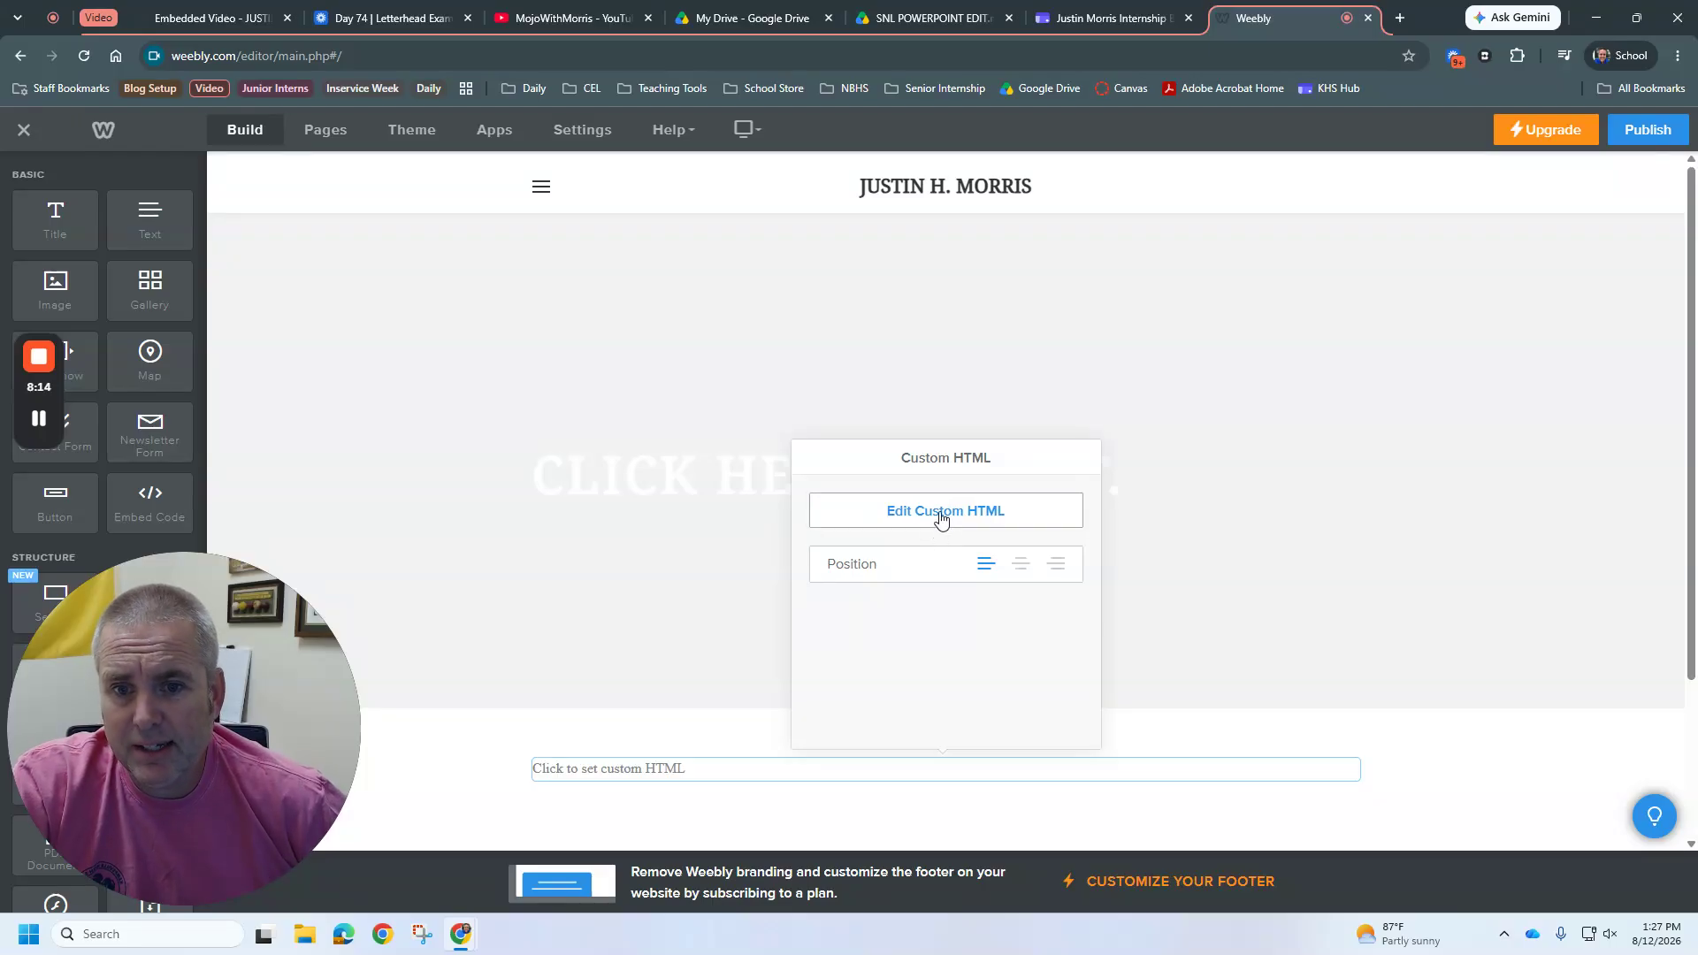
click(941, 513)
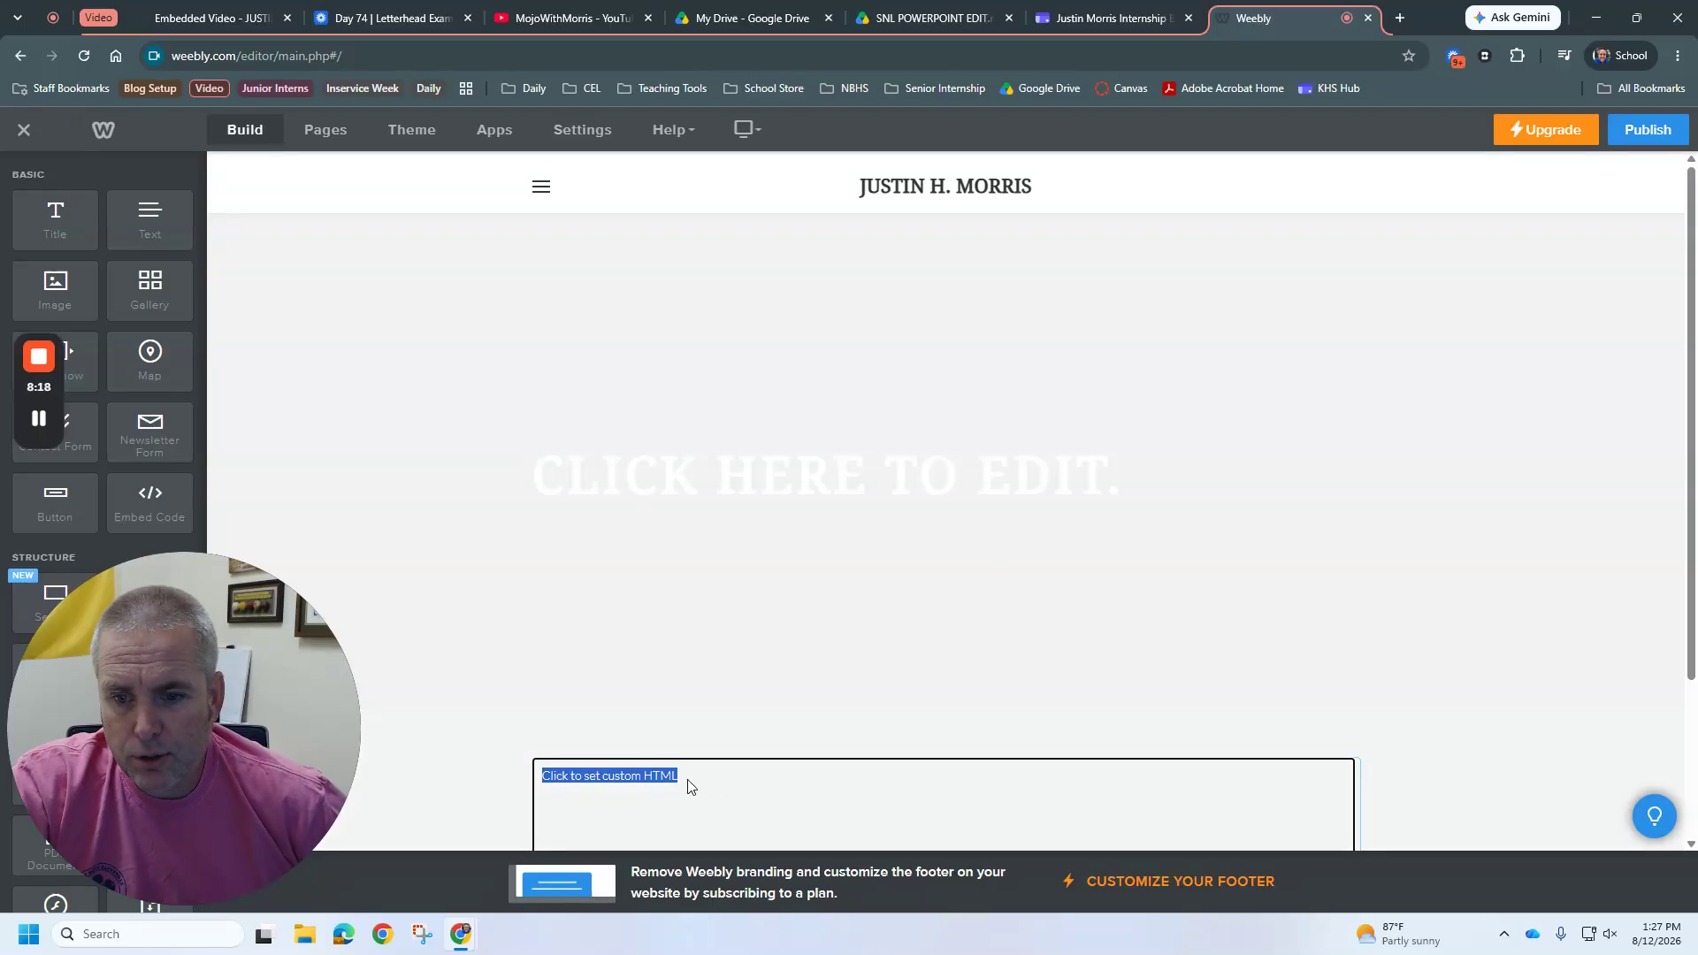
right_click(688, 785)
click(724, 464)
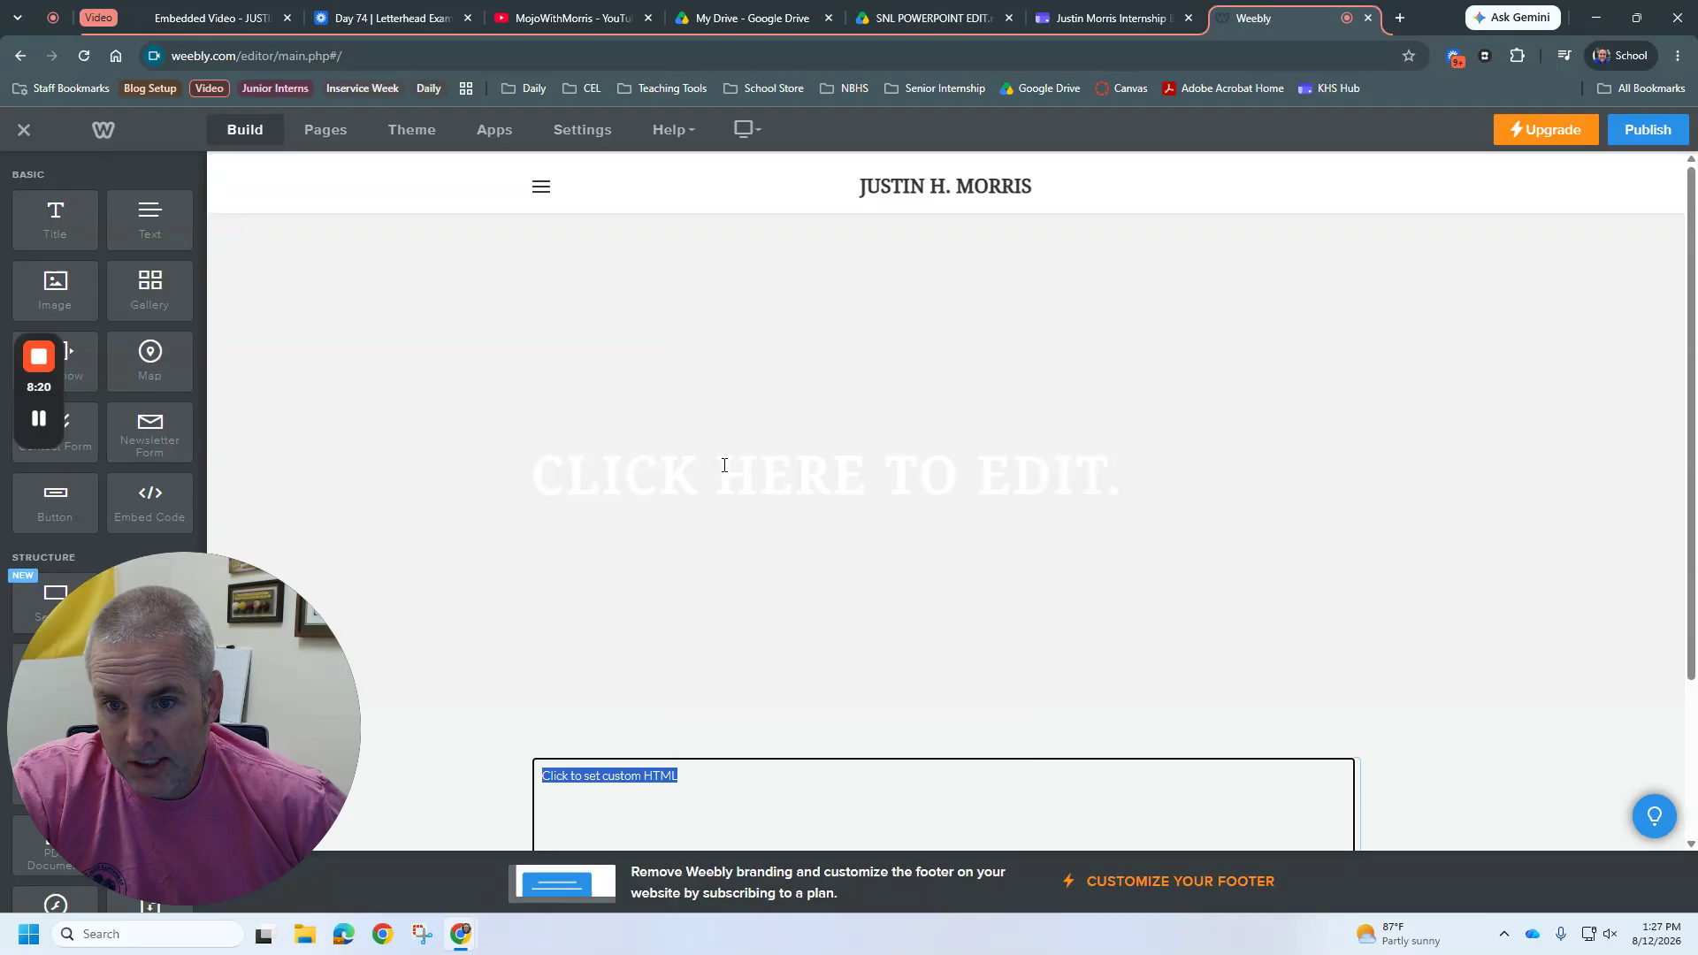
text(<iframe src="https://drive.google.com/file/d/1nnRAuKybqWocaWsNGMBZxLBs8S0TE7CP/preview" width="640" height="480"></iframe>)
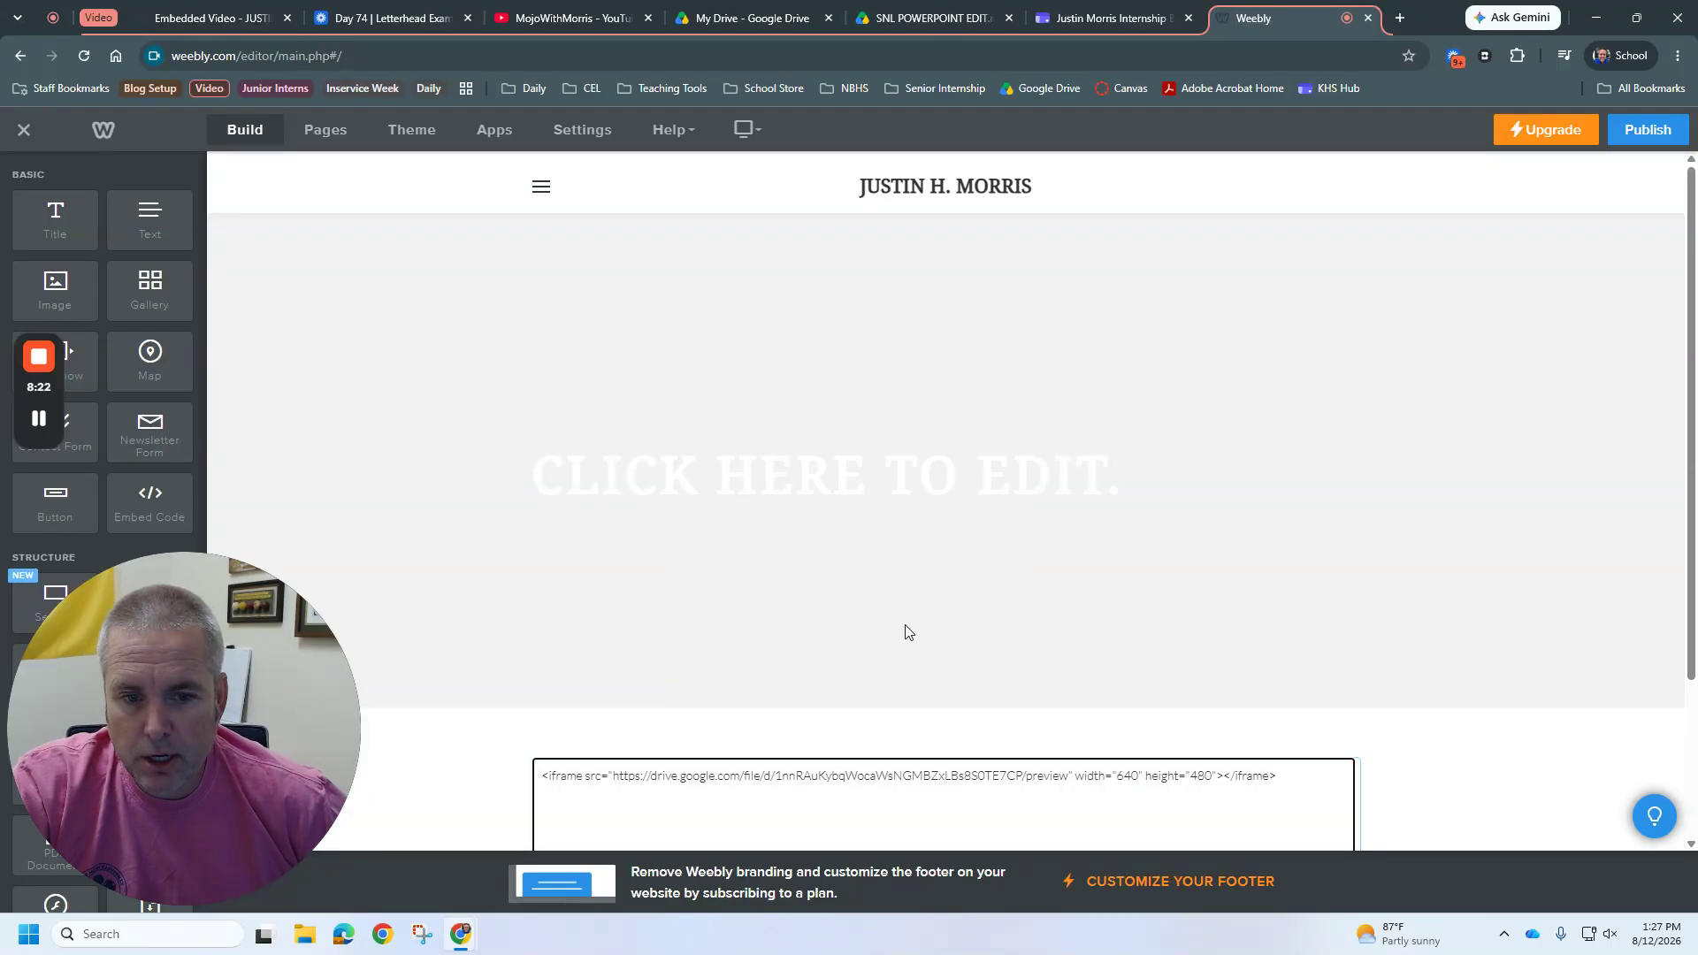
click(1492, 774)
scroll(1468, 690, down, 3)
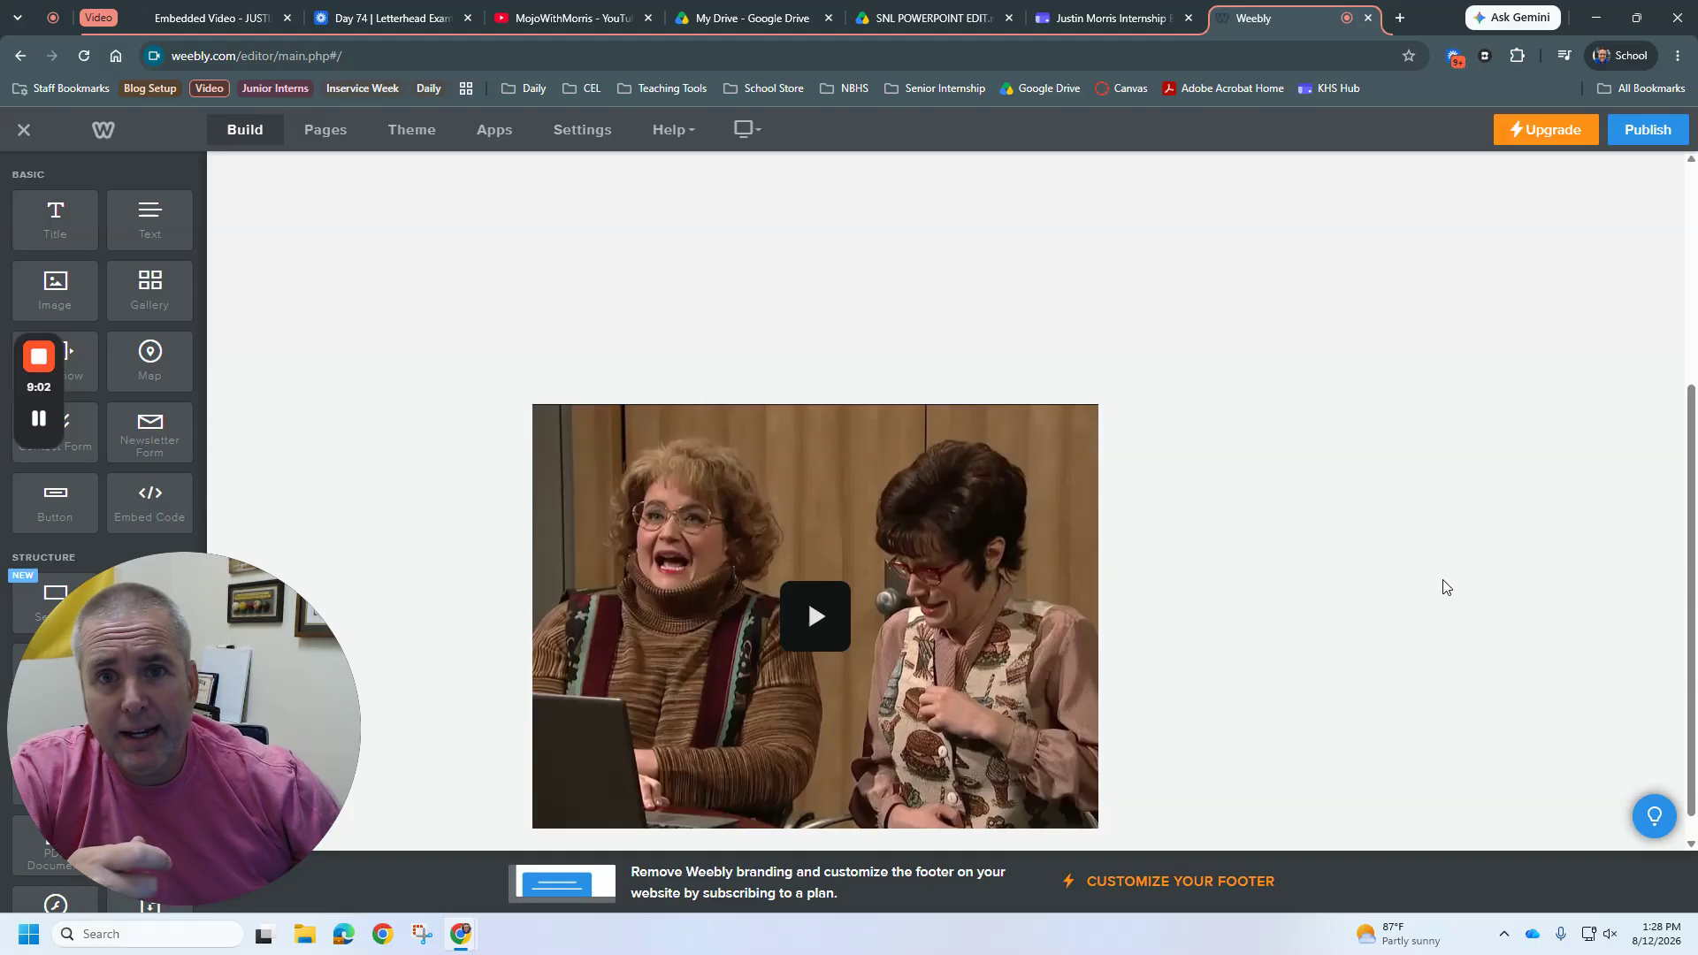
Return to SNL POWERPOINT EDIT.mp4 in Google Drive, check its general access and link viewer permissions, and close the sharing settings.
click(936, 16)
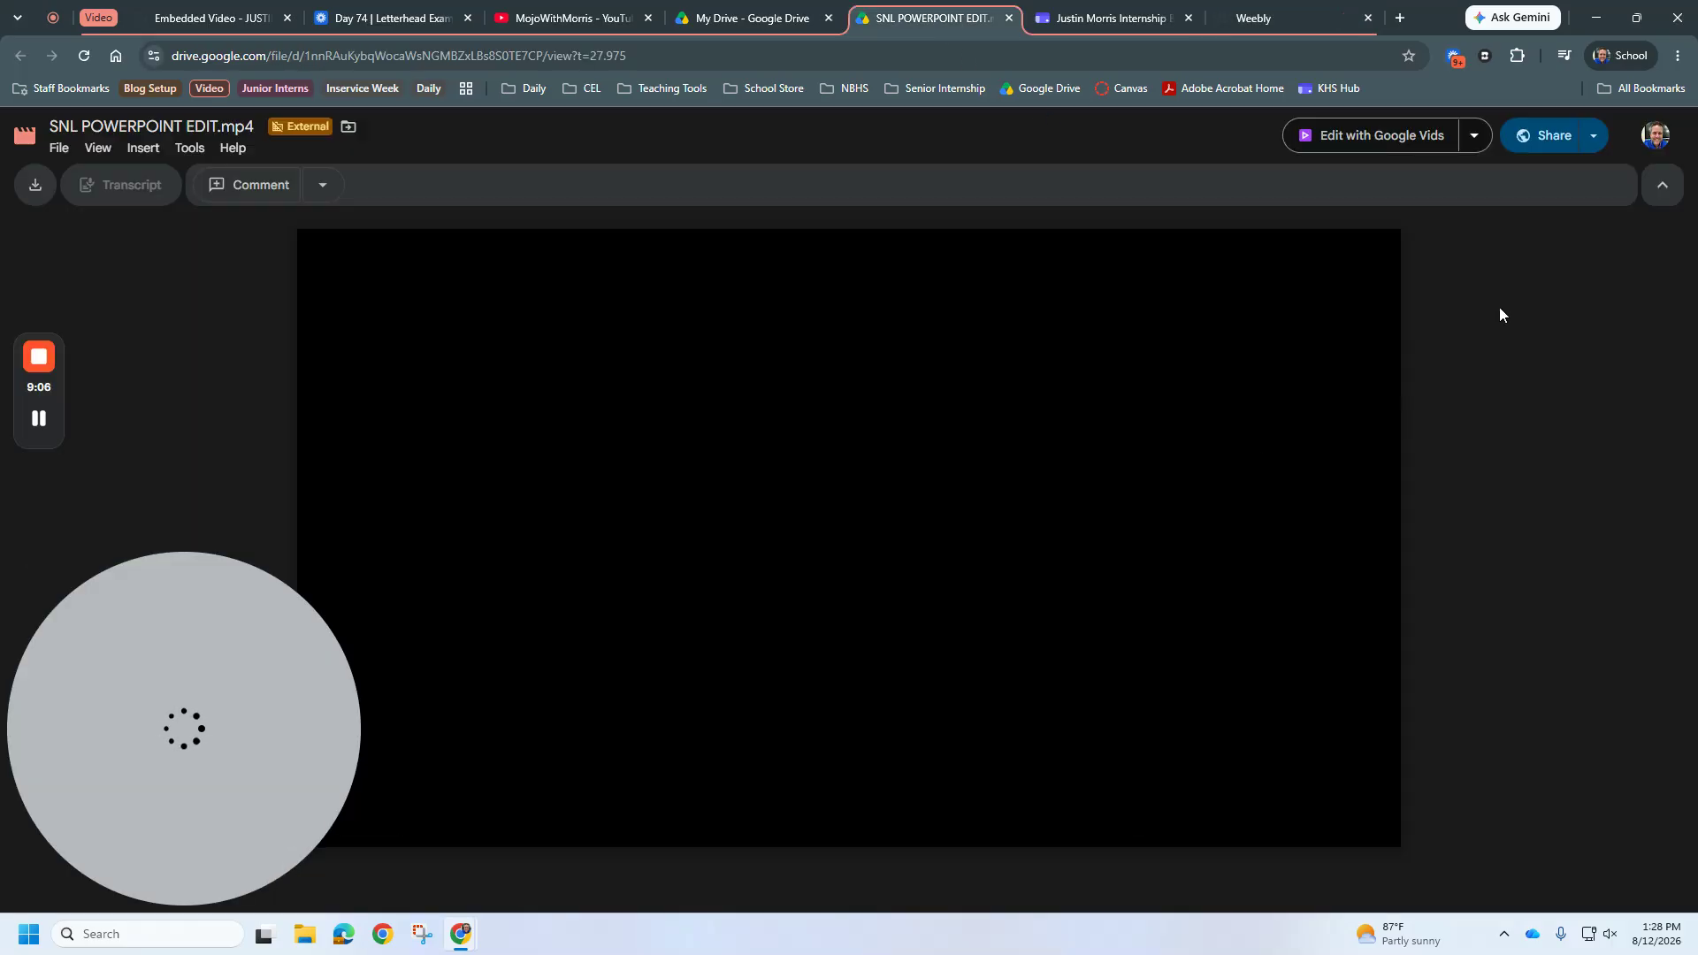
click(1551, 140)
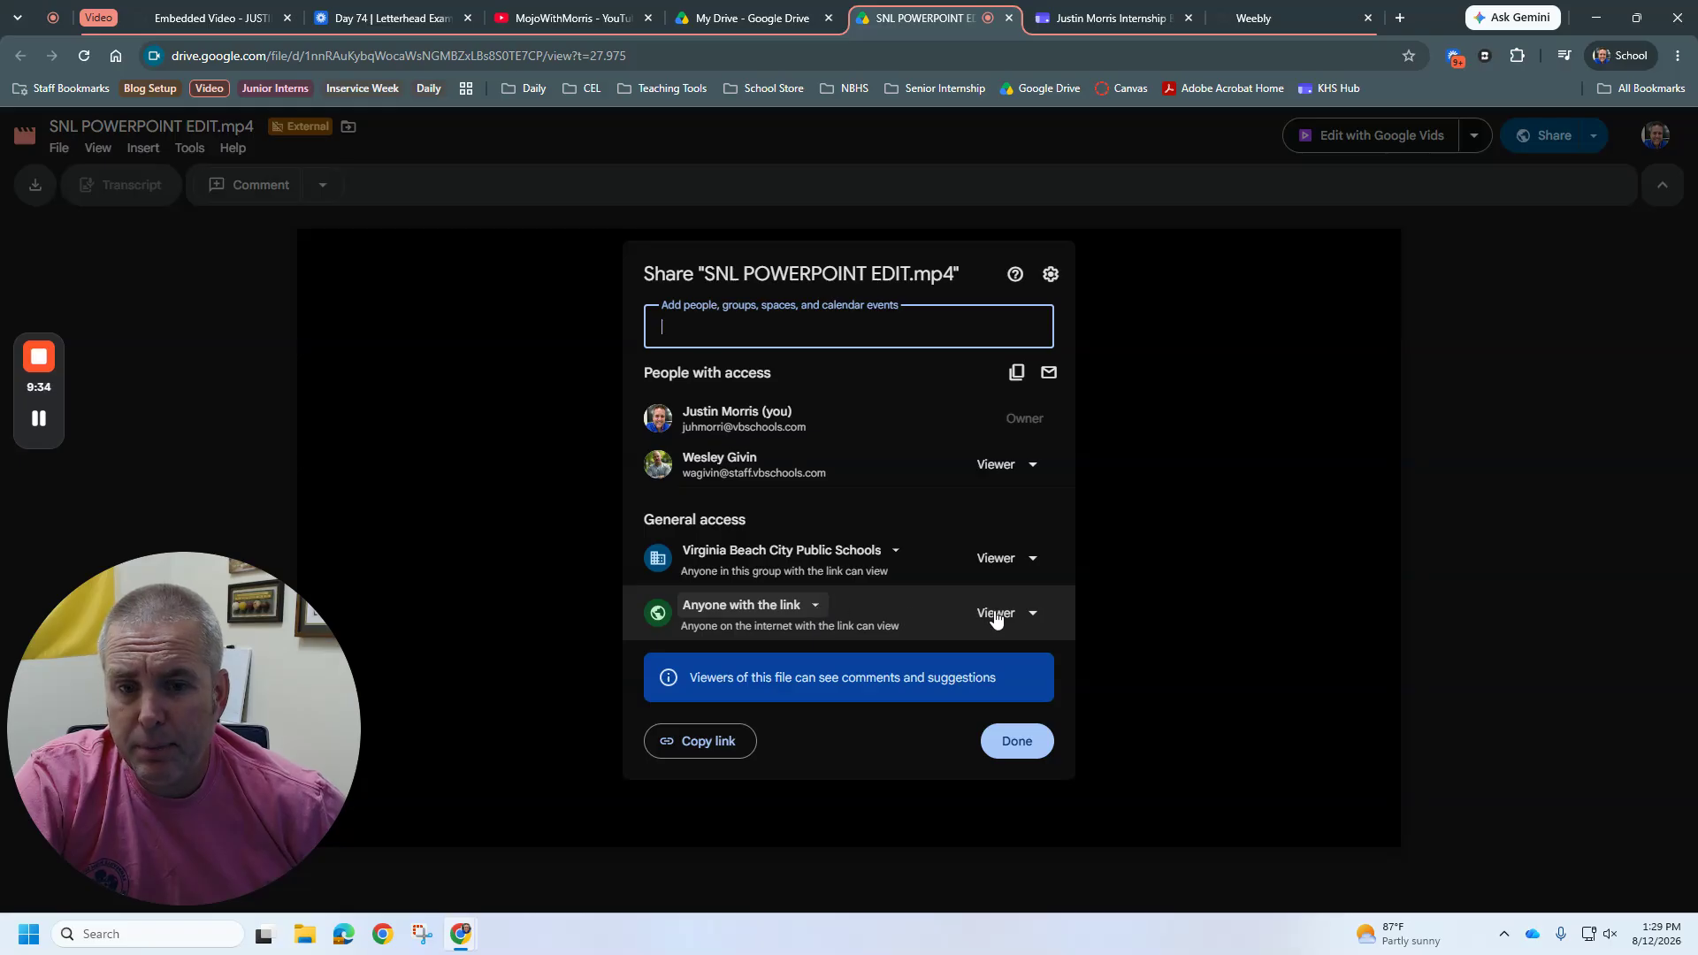
click(1013, 744)
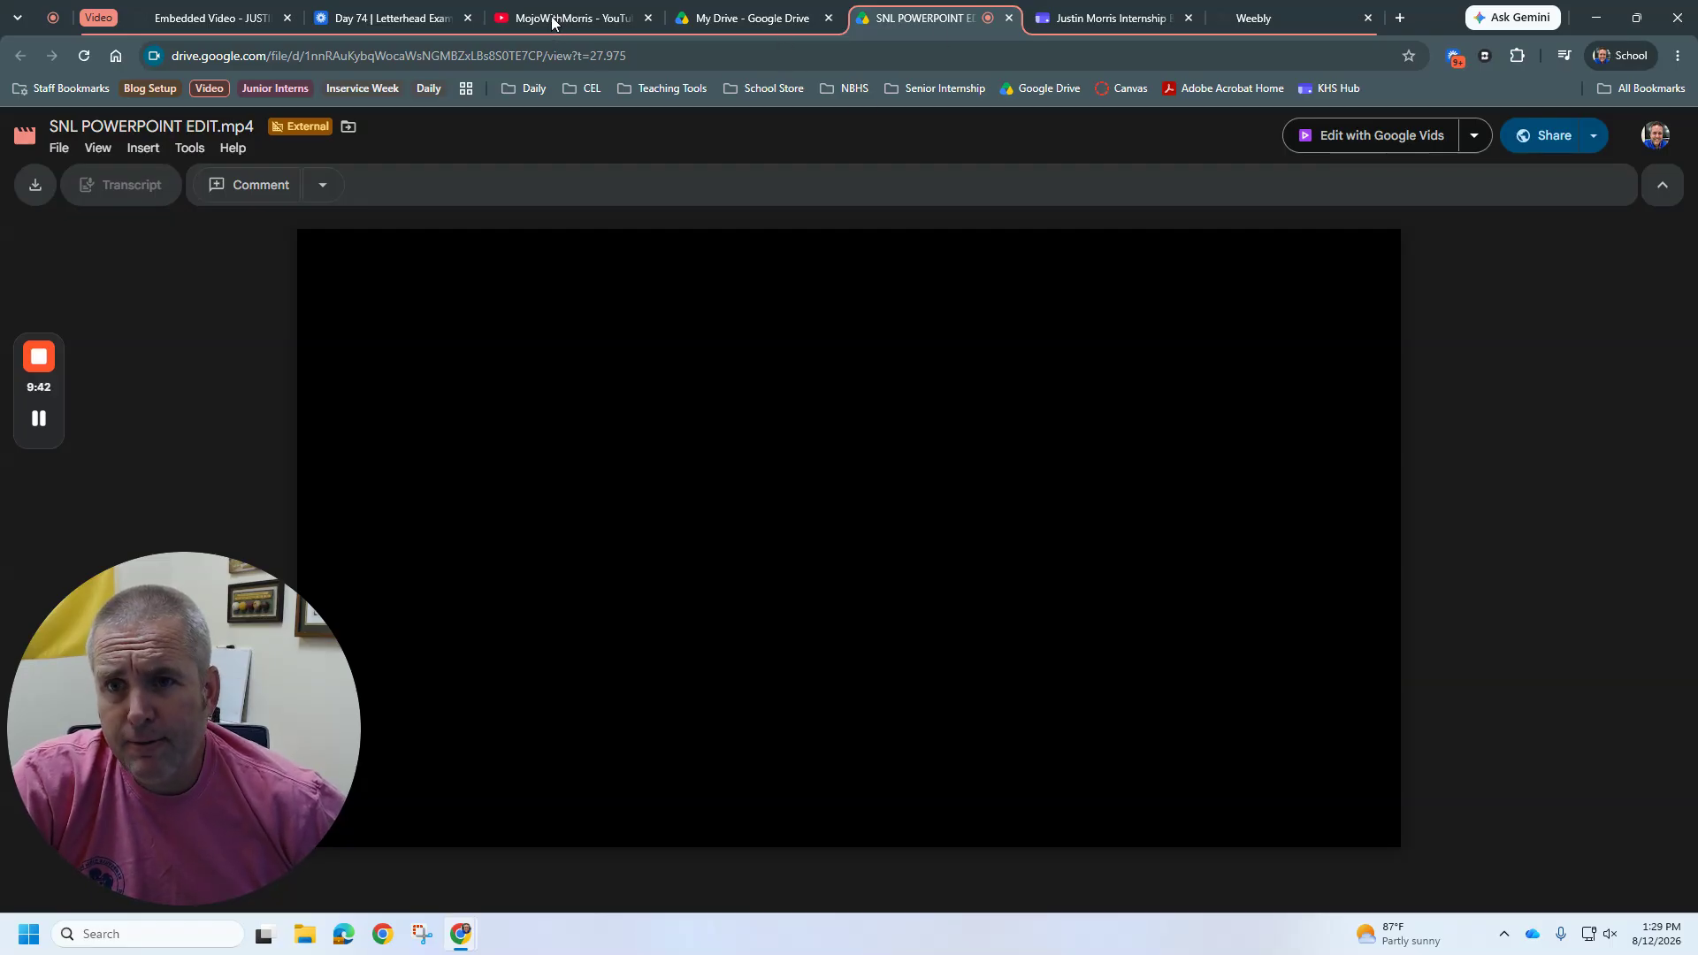
mouse_move(1277, 564)
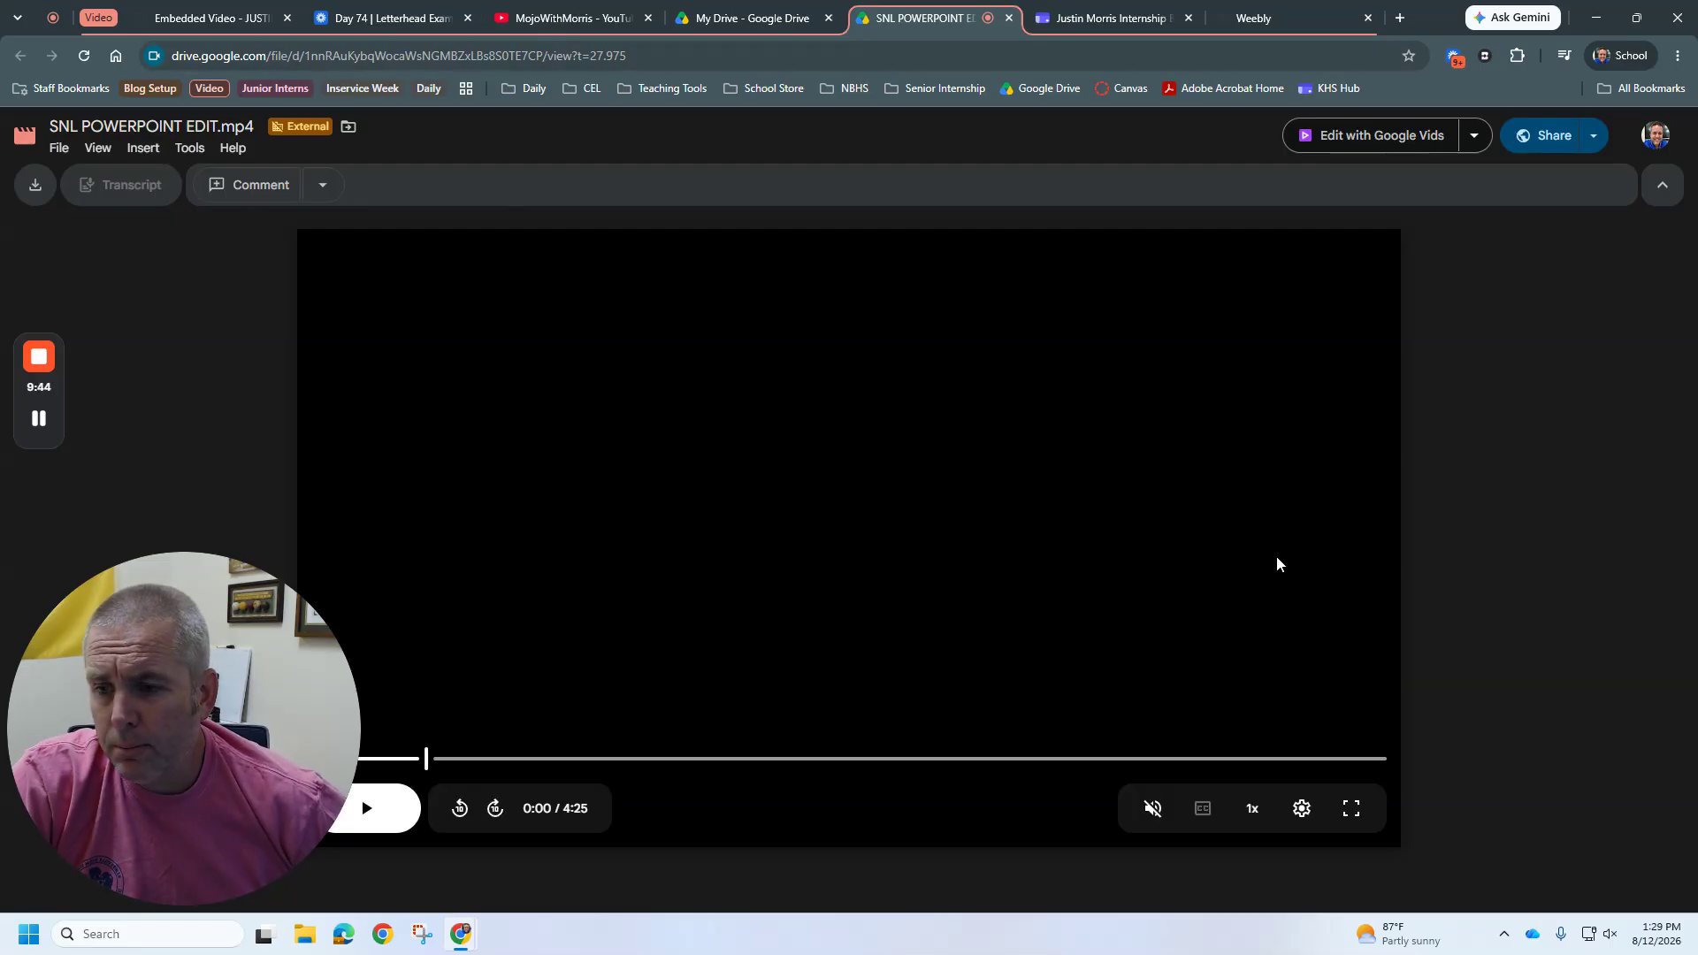